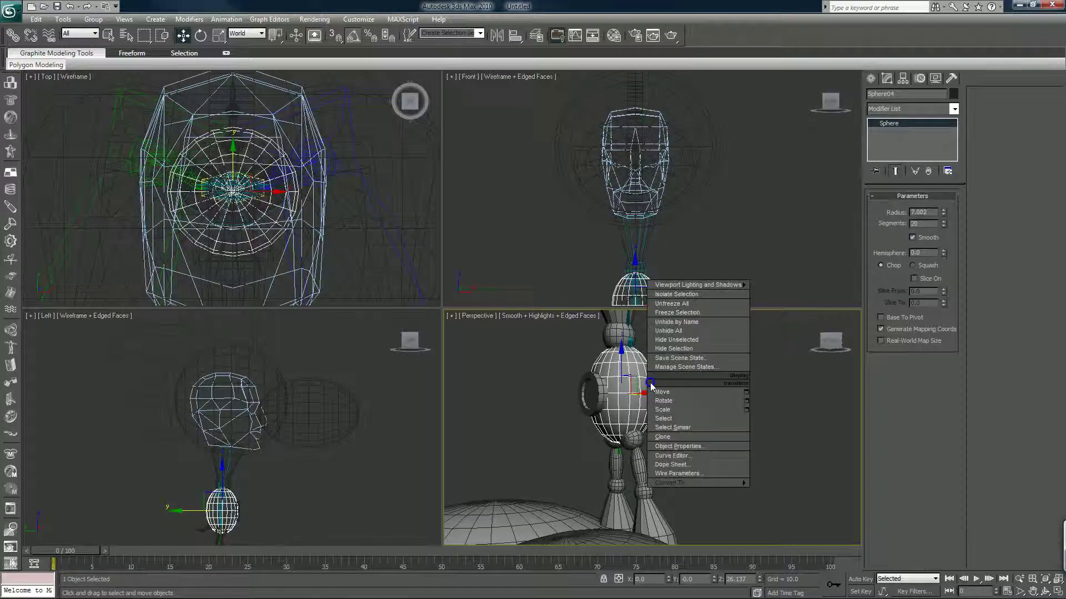
# Convert the body sphere to an editable poly, attach the side ring into it, then deselect
pyautogui.moveTo(693, 483)
pyautogui.click(794, 492)
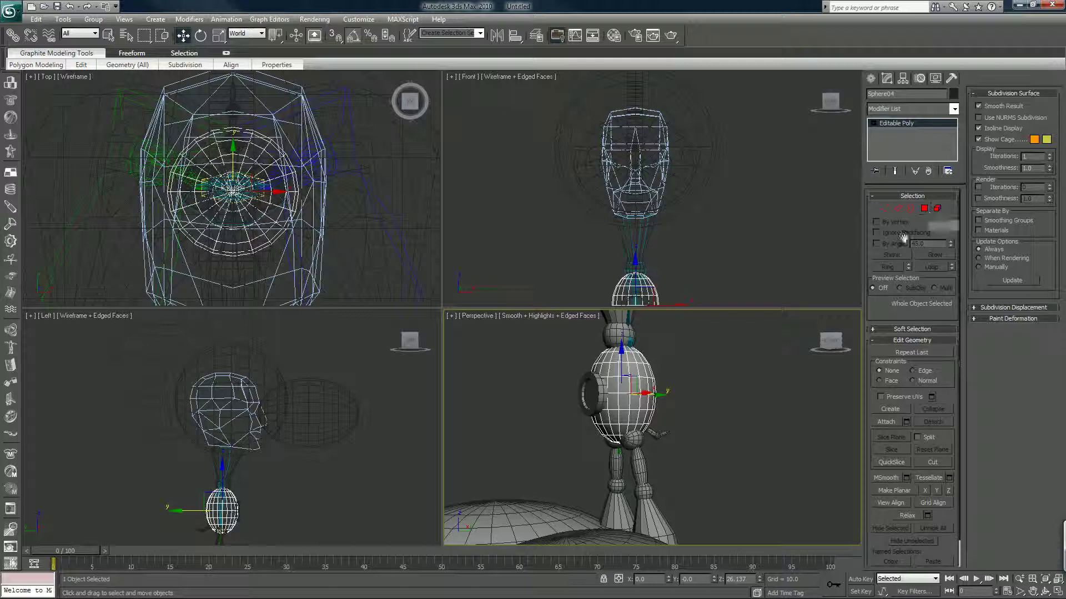
pyautogui.click(886, 421)
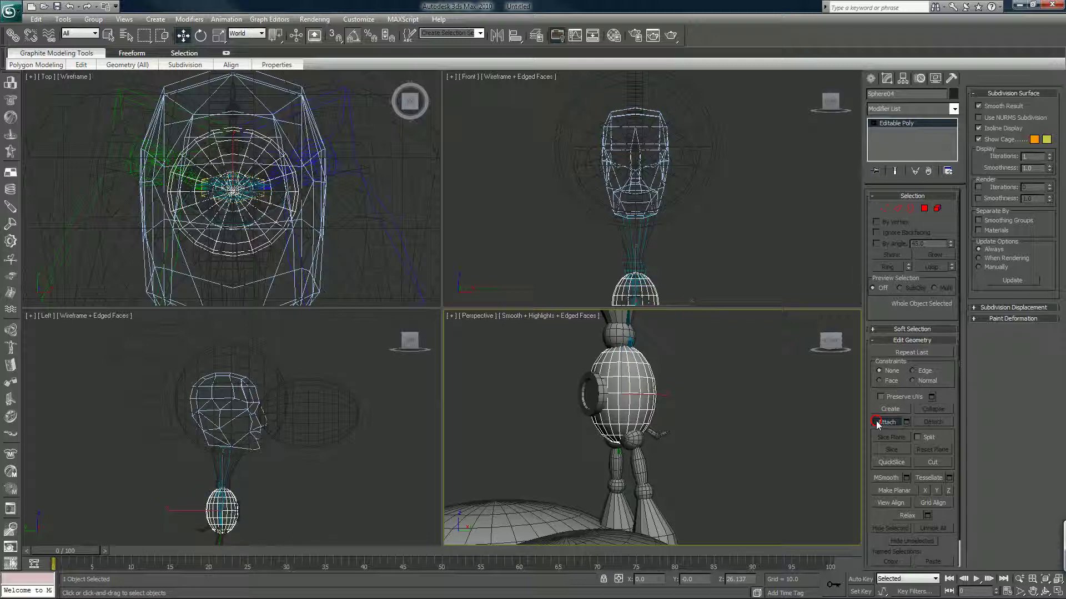
pyautogui.click(582, 396)
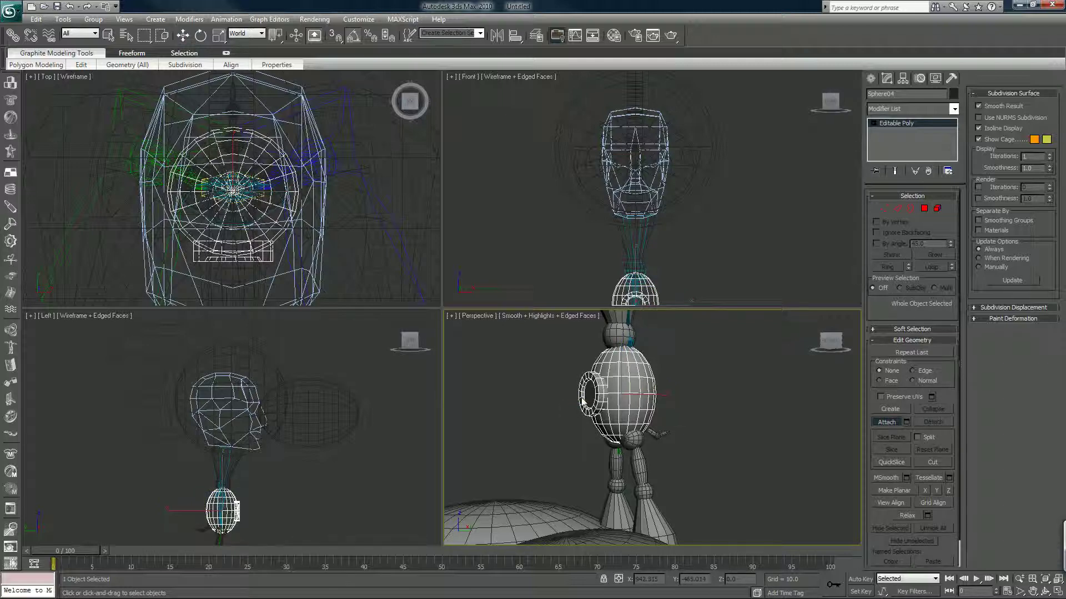
pyautogui.scroll(-4, 678, 365)
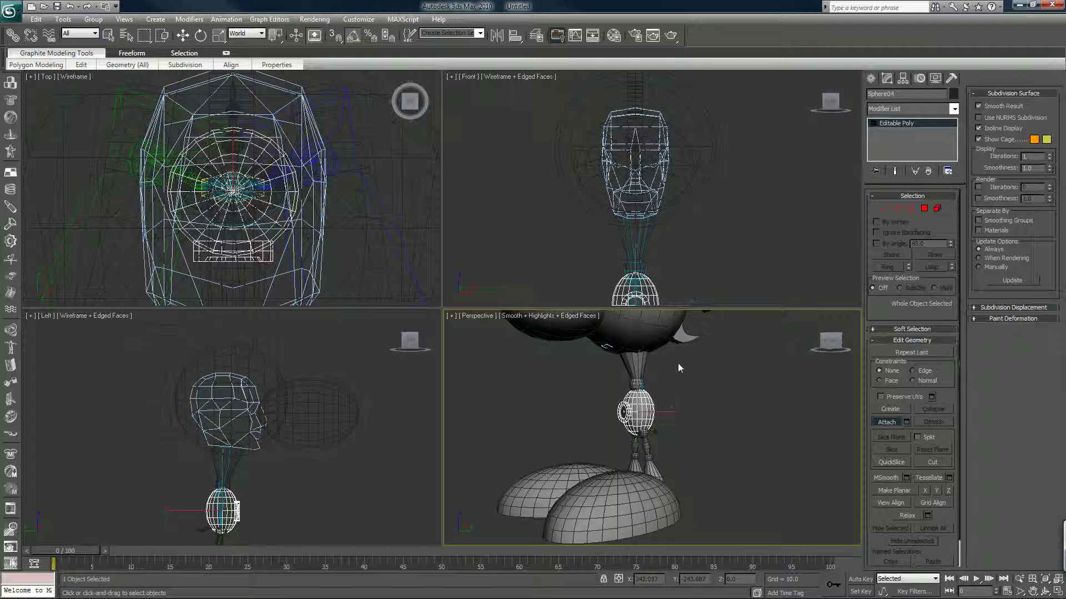
pyautogui.moveTo(677, 363); pyautogui.dragTo(678, 373, button='middle')
pyautogui.click(884, 421)
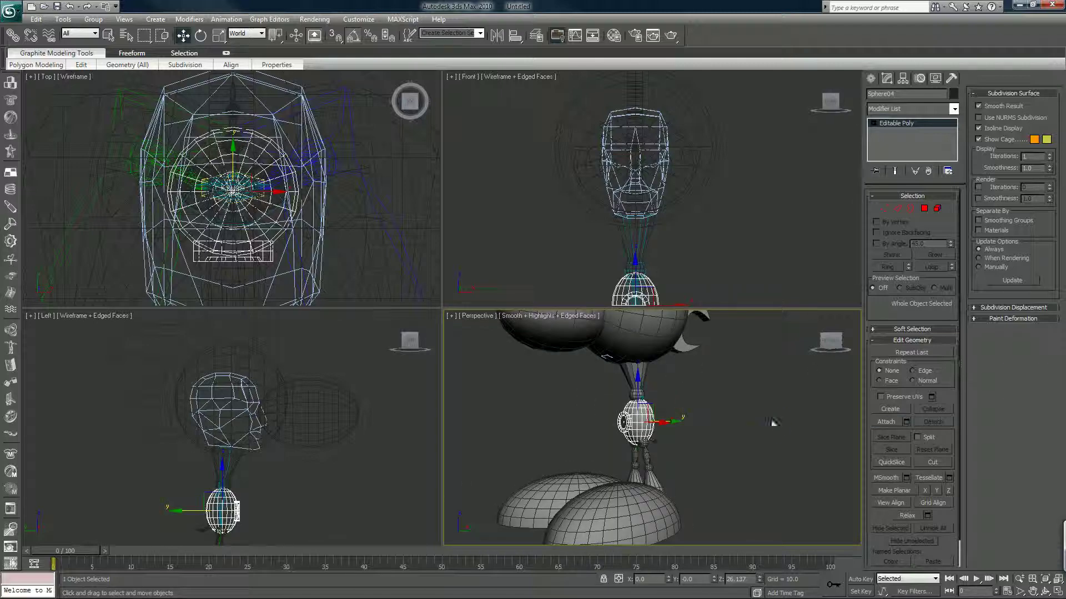
pyautogui.click(760, 421)
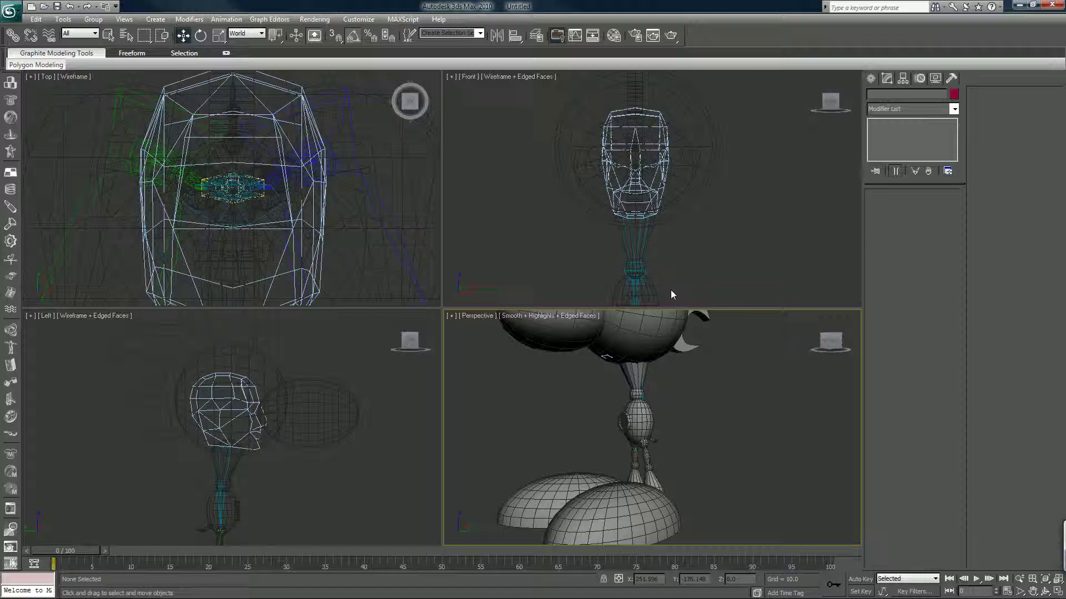
# Link the head, neck and body sphere meshes to their biped bones with Select and Link
pyautogui.click(13, 36)
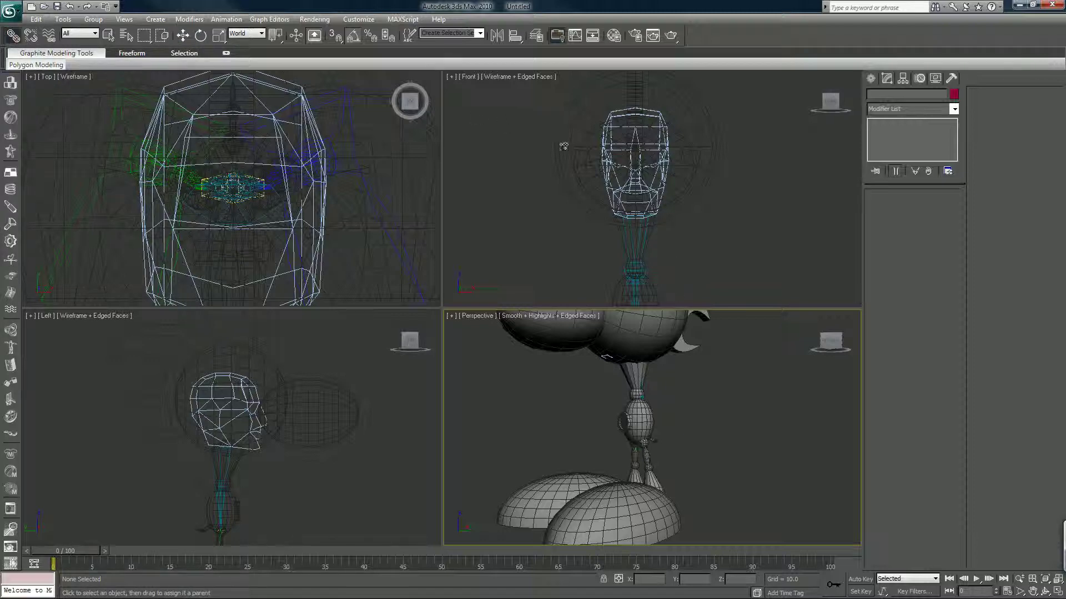
pyautogui.click(575, 153)
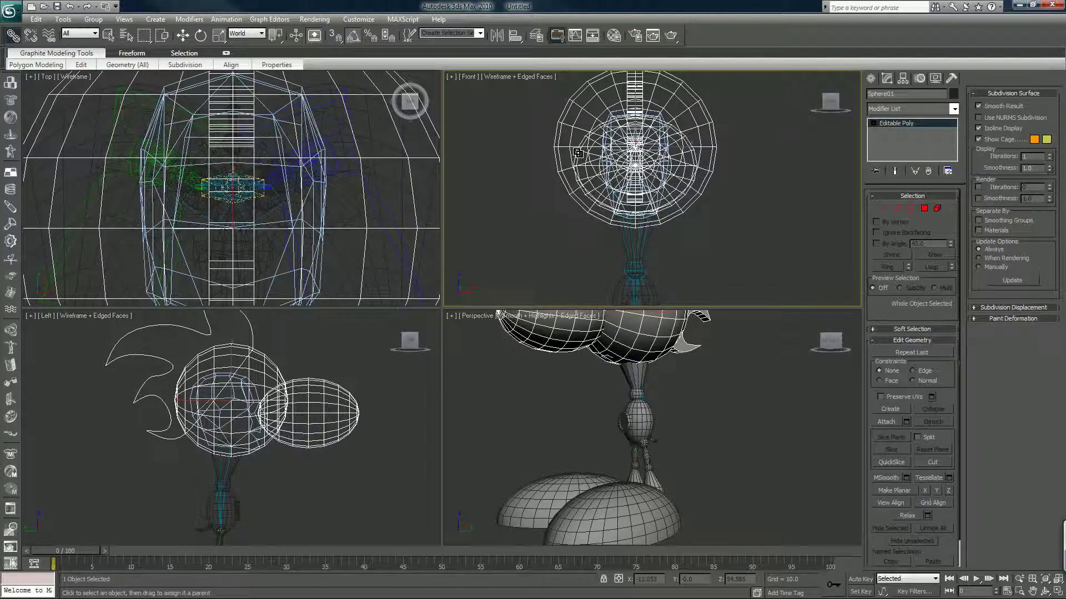
pyautogui.scroll(4, 577, 151)
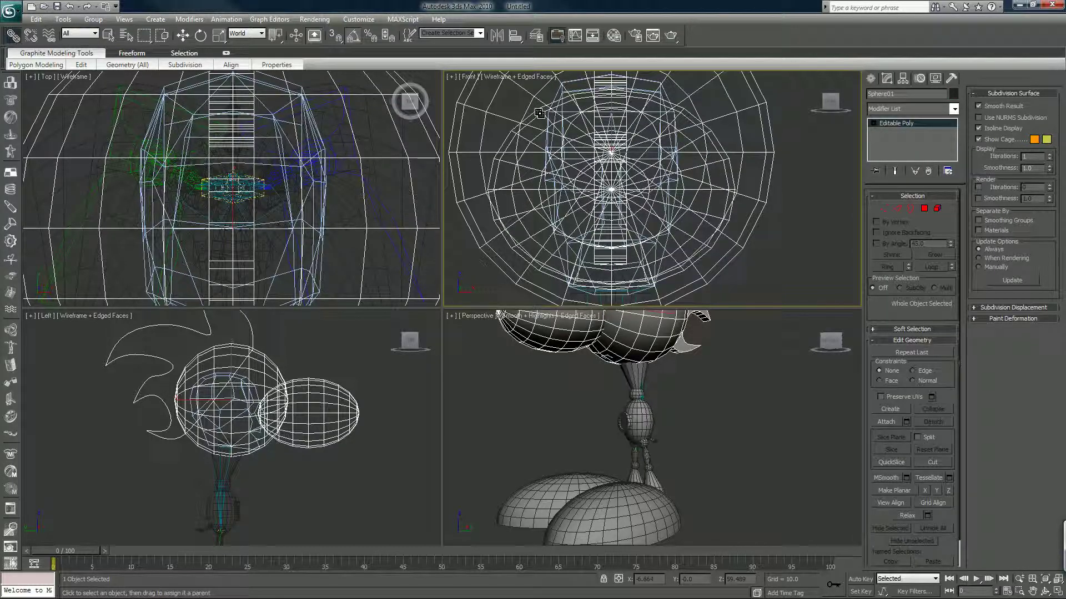
pyautogui.moveTo(599, 255); pyautogui.dragTo(616, 159, button='middle')
pyautogui.moveTo(639, 228); pyautogui.dragTo(636, 233)
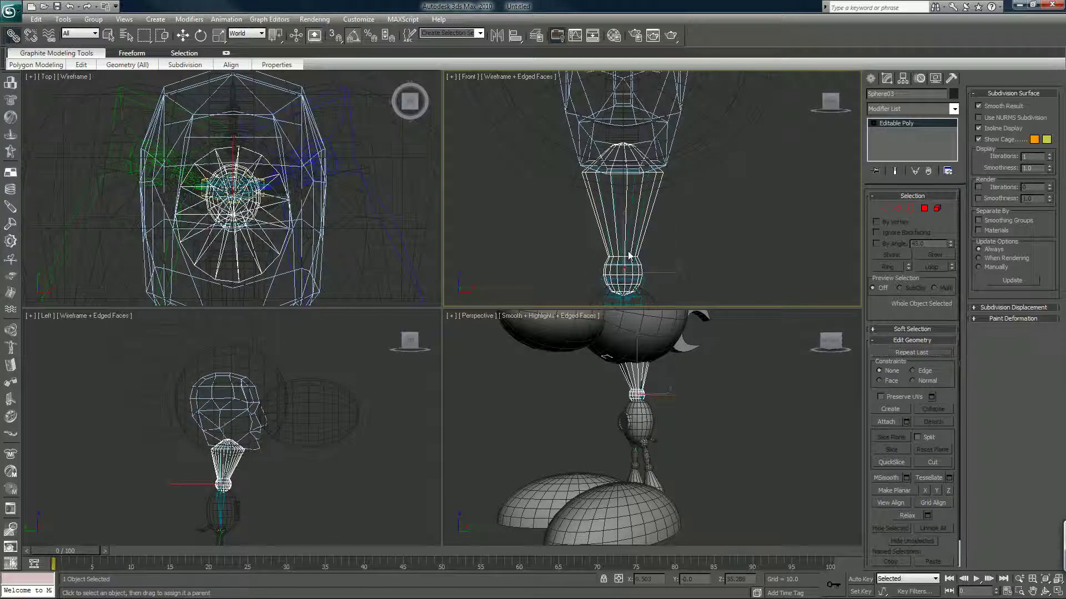
pyautogui.moveTo(628, 246); pyautogui.dragTo(616, 150, button='middle')
pyautogui.click(637, 219)
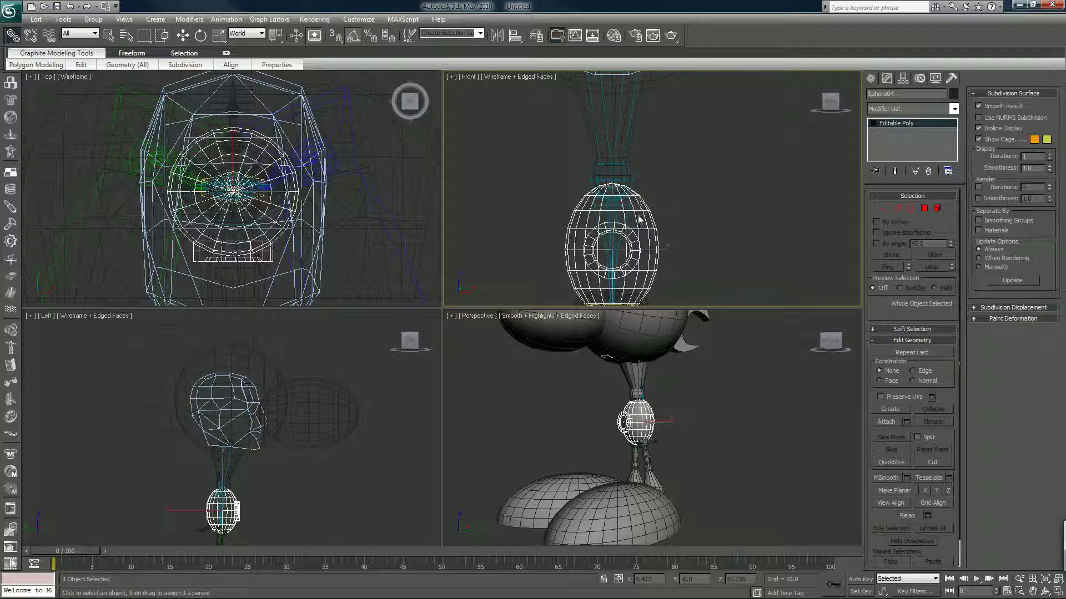
# Link the hip sphere and both upper-leg pieces to the biped's leg bones
pyautogui.moveTo(635, 236); pyautogui.dragTo(633, 140, button='middle')
pyautogui.scroll(2, 634, 219)
pyautogui.moveTo(636, 222); pyautogui.dragTo(634, 204, button='middle')
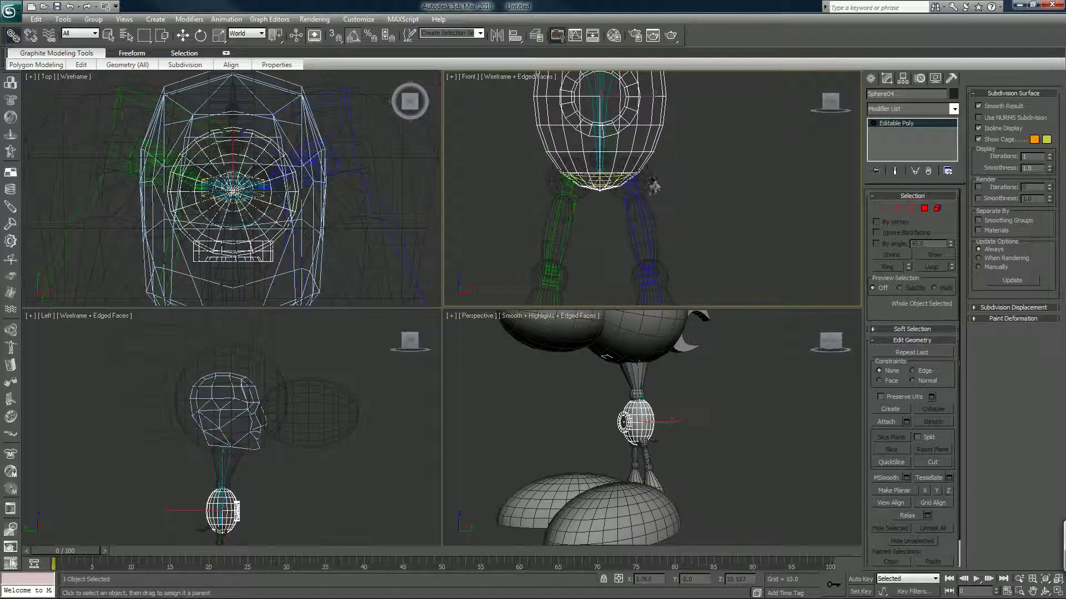
pyautogui.click(637, 209)
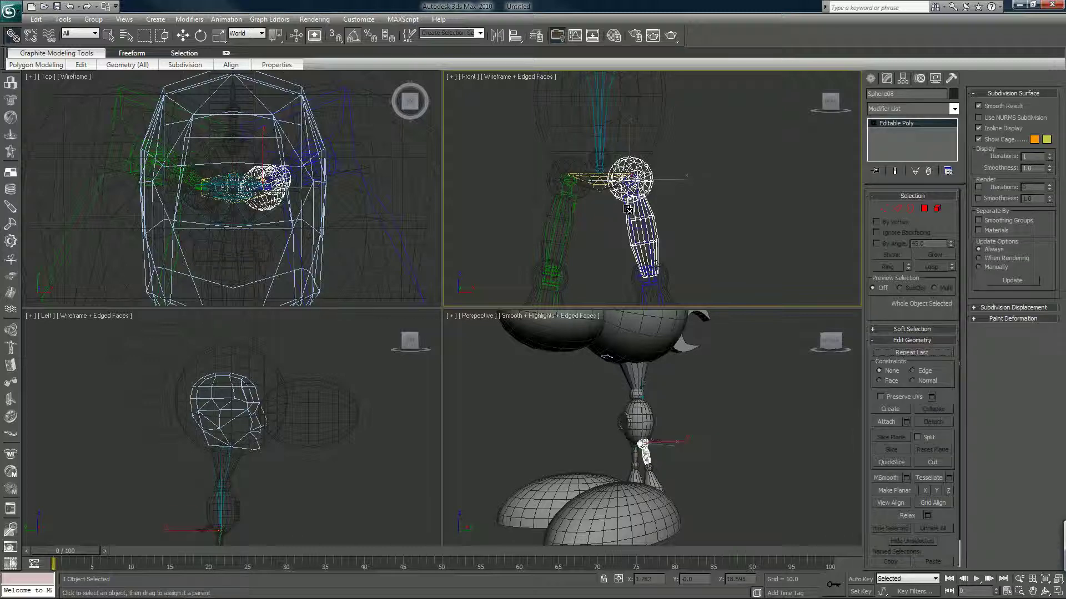
pyautogui.scroll(6, 629, 192)
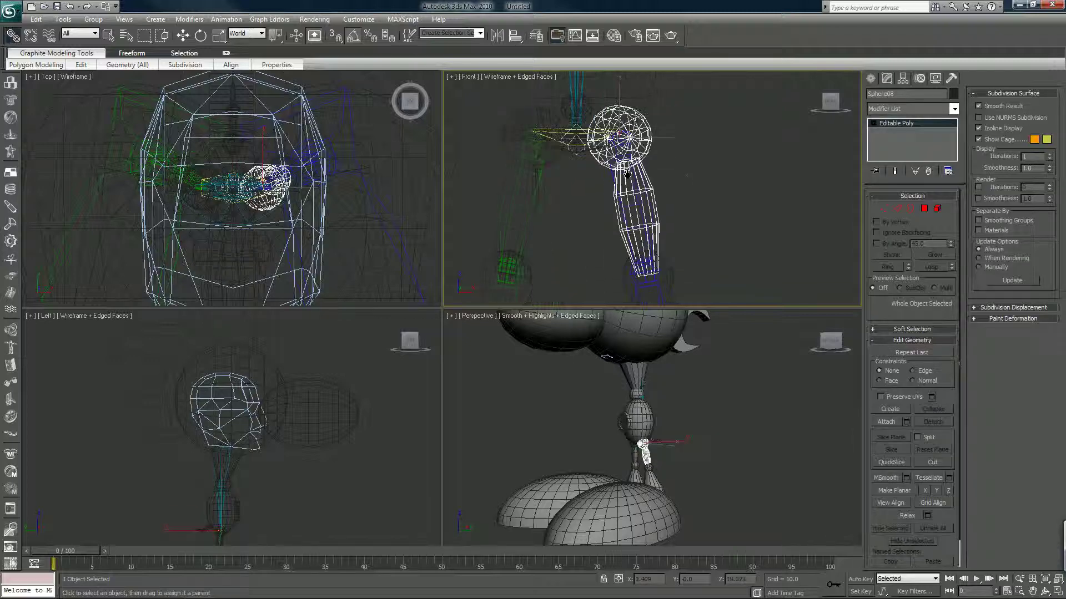
pyautogui.scroll(2, 701, 201)
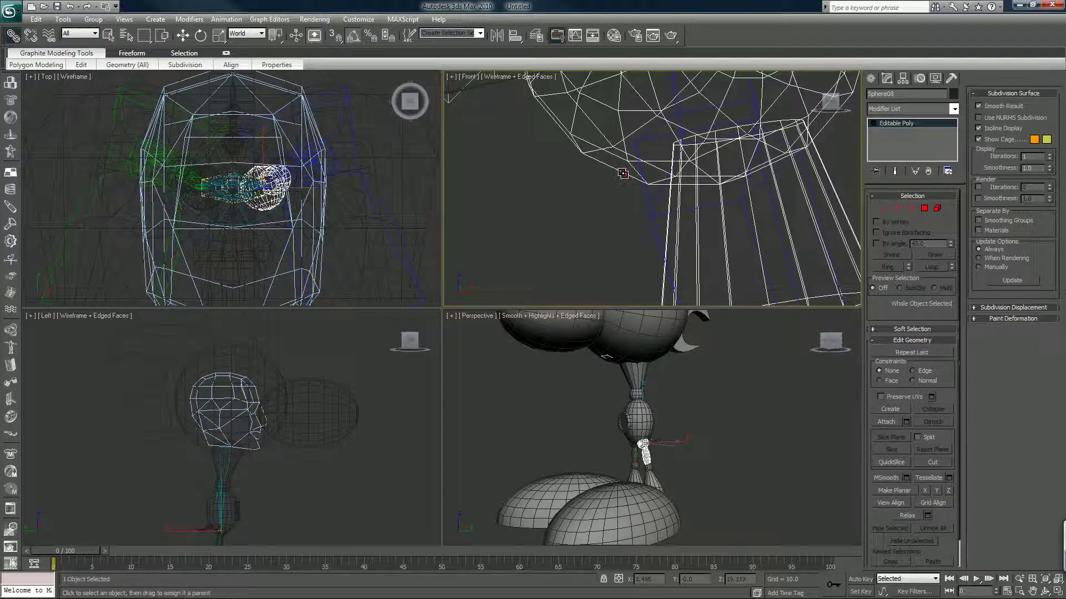
pyautogui.scroll(-4, 645, 198)
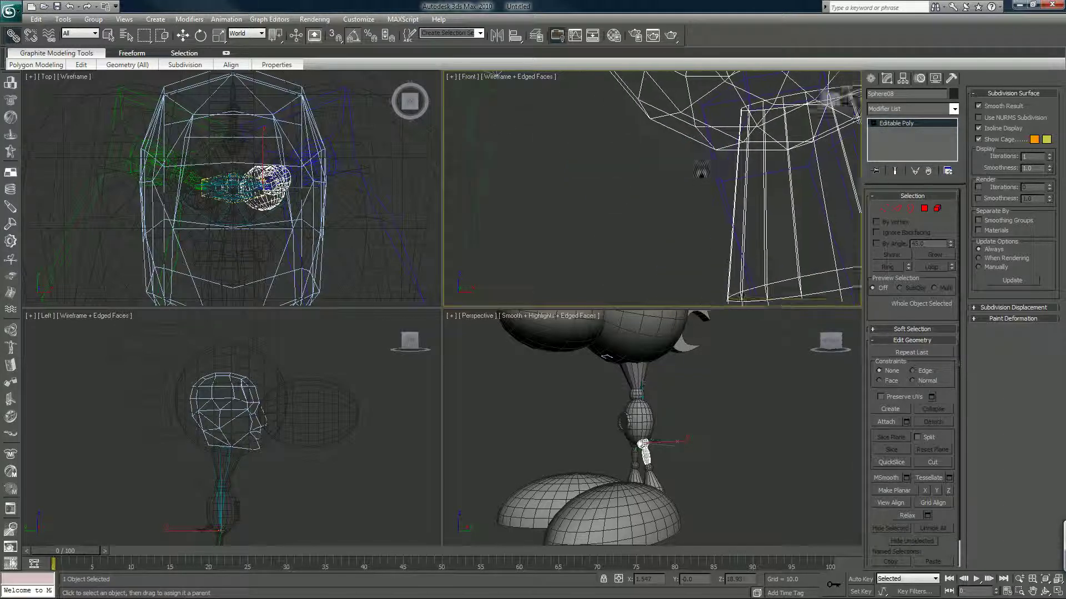
pyautogui.moveTo(582, 200); pyautogui.dragTo(688, 200, button='middle')
pyautogui.click(610, 176)
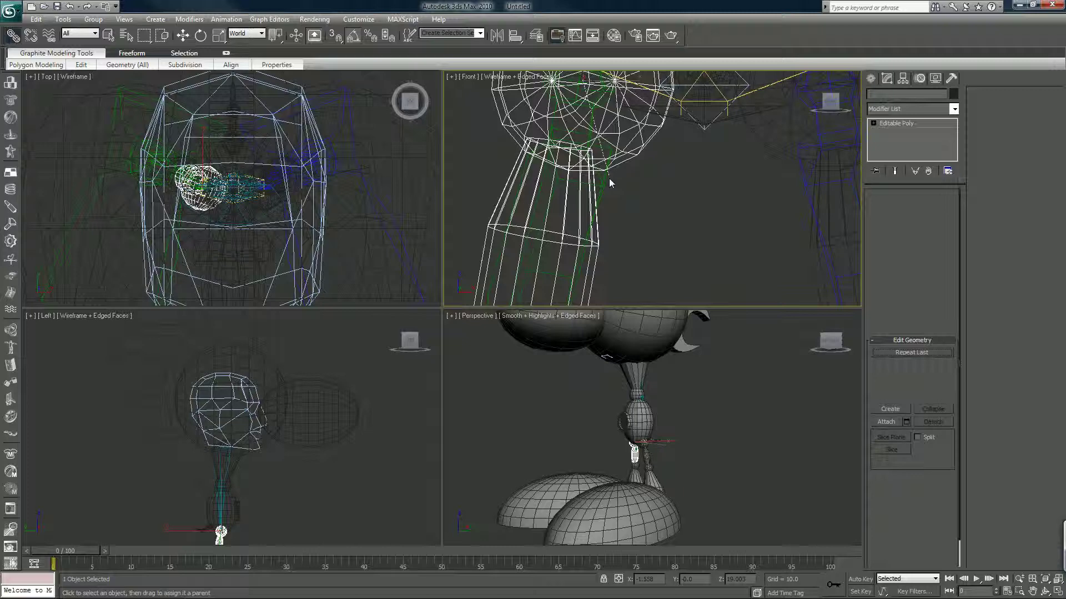
pyautogui.scroll(3, 673, 138)
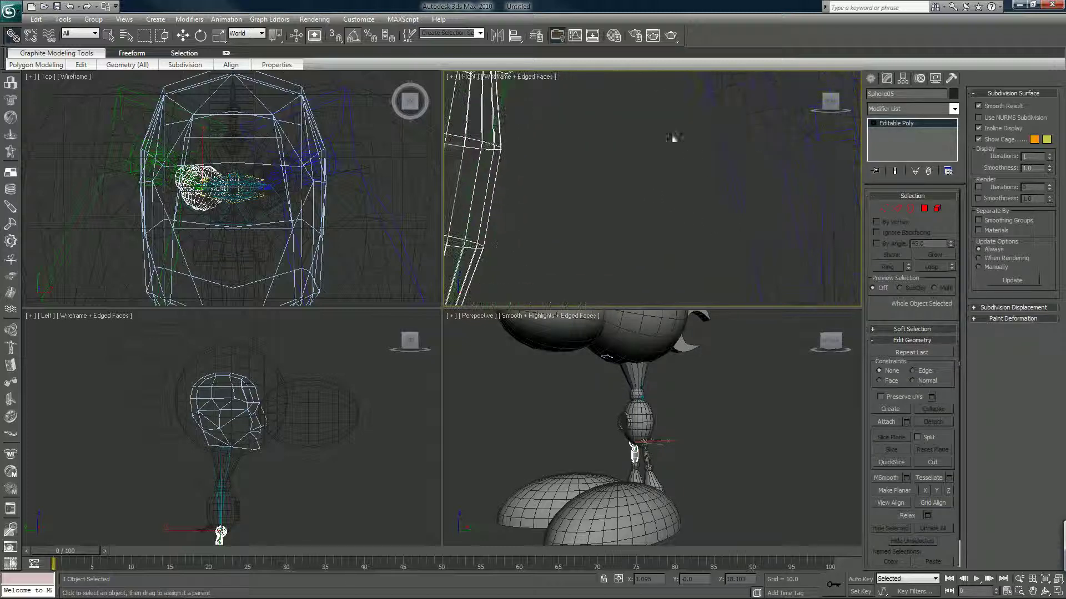
# Maximize the Front view and link both lower-leg cones to the blue and green biped legs
pyautogui.hotkey('alt', 'w')
pyautogui.scroll(-3, 701, 204)
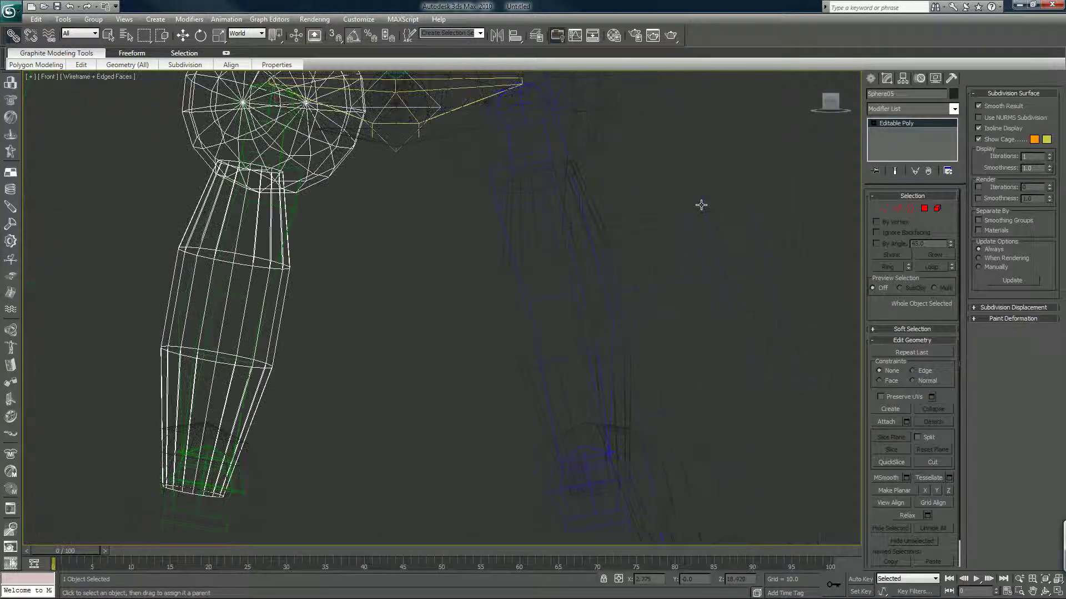
pyautogui.moveTo(644, 439); pyautogui.dragTo(654, 222, button='middle')
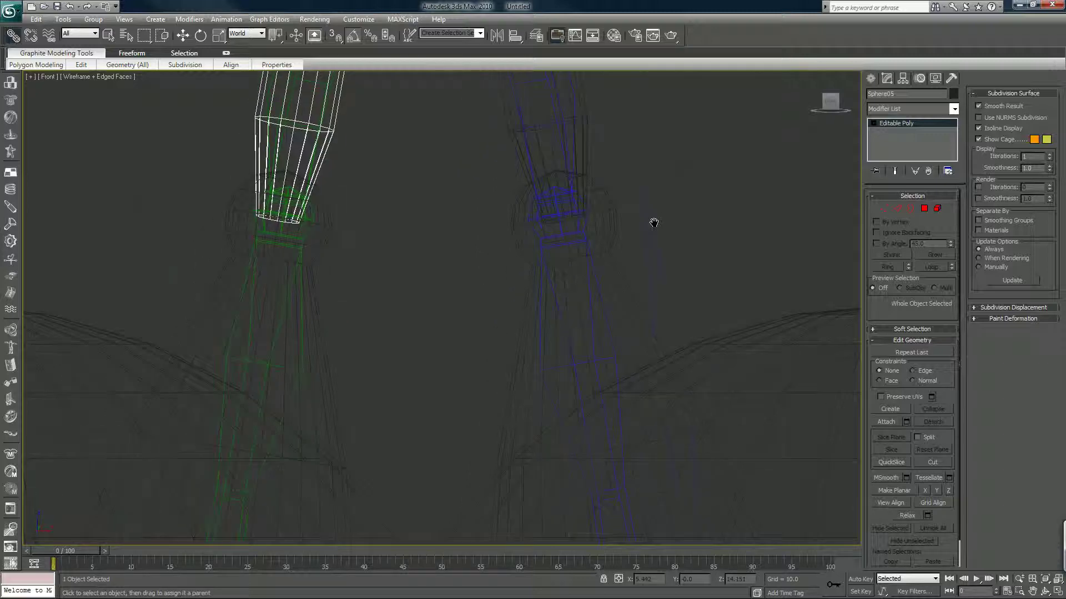
pyautogui.scroll(2, 657, 217)
pyautogui.moveTo(670, 204); pyautogui.dragTo(650, 261)
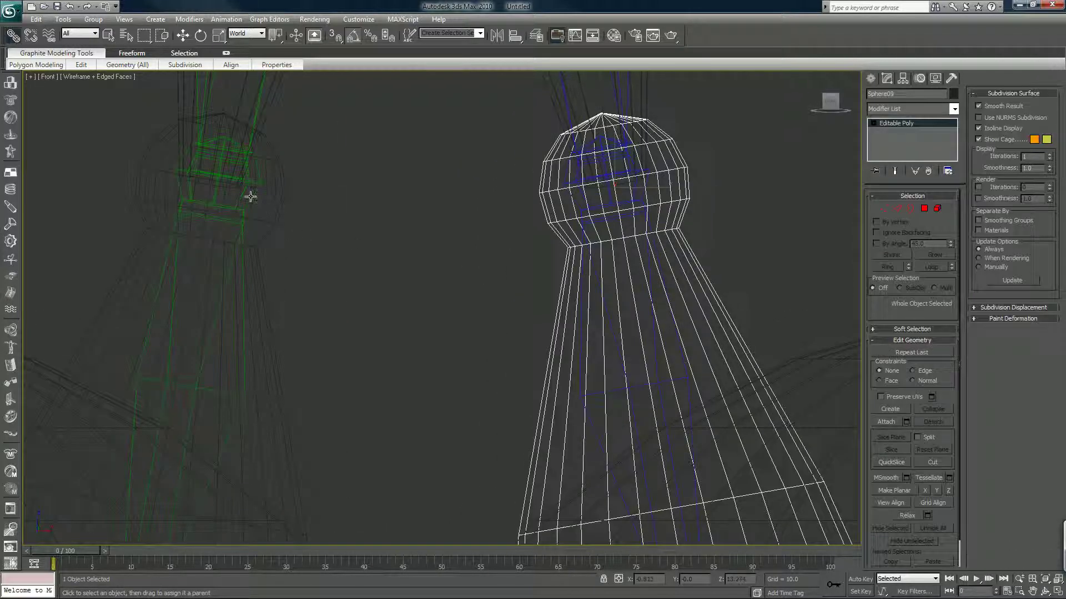
pyautogui.moveTo(245, 290); pyautogui.dragTo(217, 315)
pyautogui.moveTo(475, 330); pyautogui.dragTo(463, 284, button='middle')
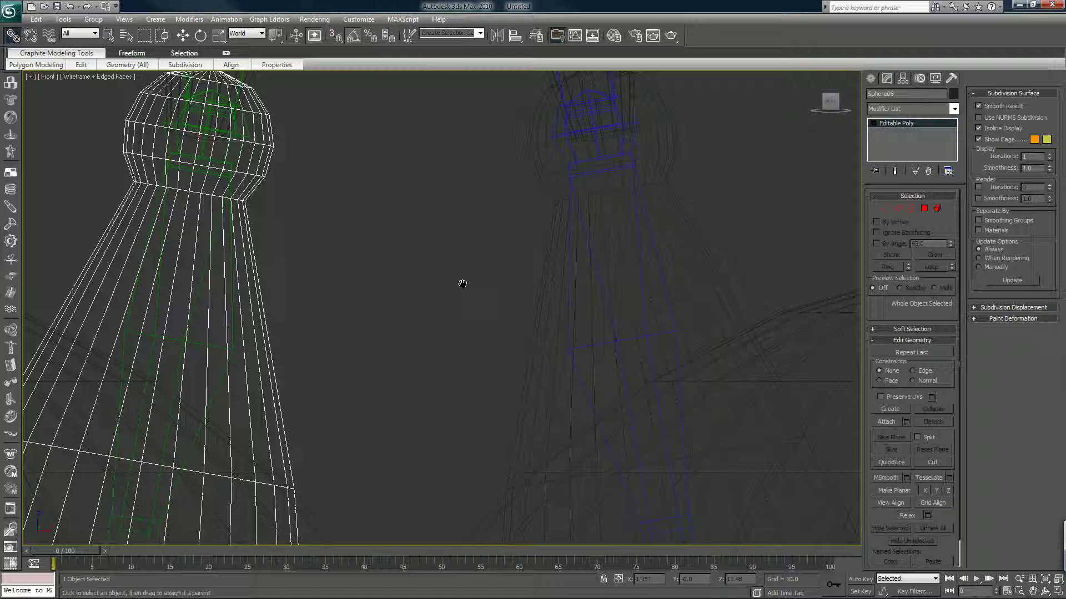
# Link the right and left dome feet to their biped foot bones
pyautogui.scroll(-5, 451, 216)
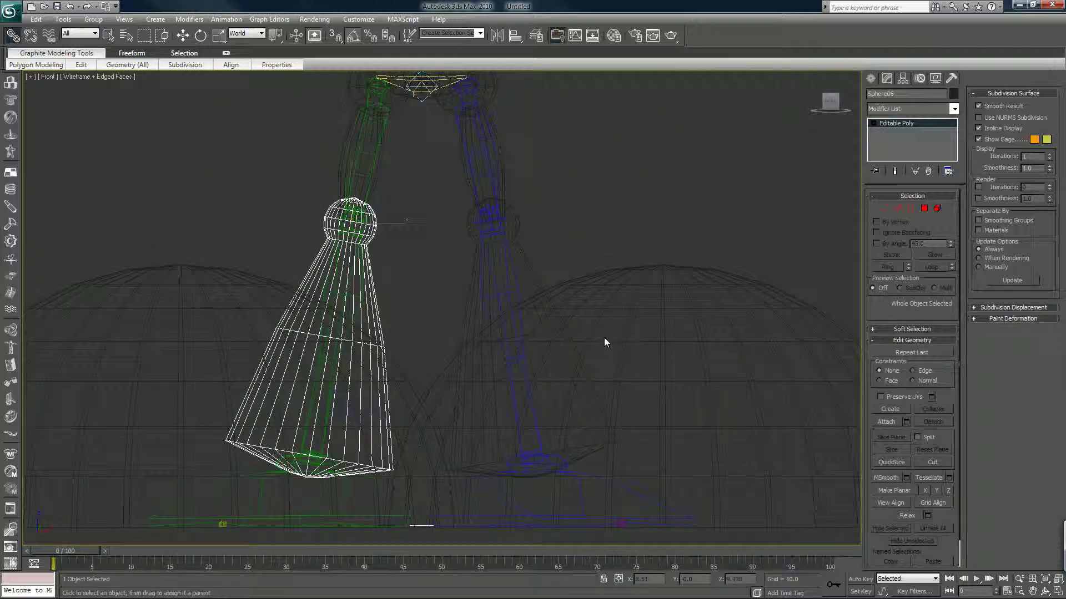
pyautogui.moveTo(604, 367); pyautogui.dragTo(581, 496)
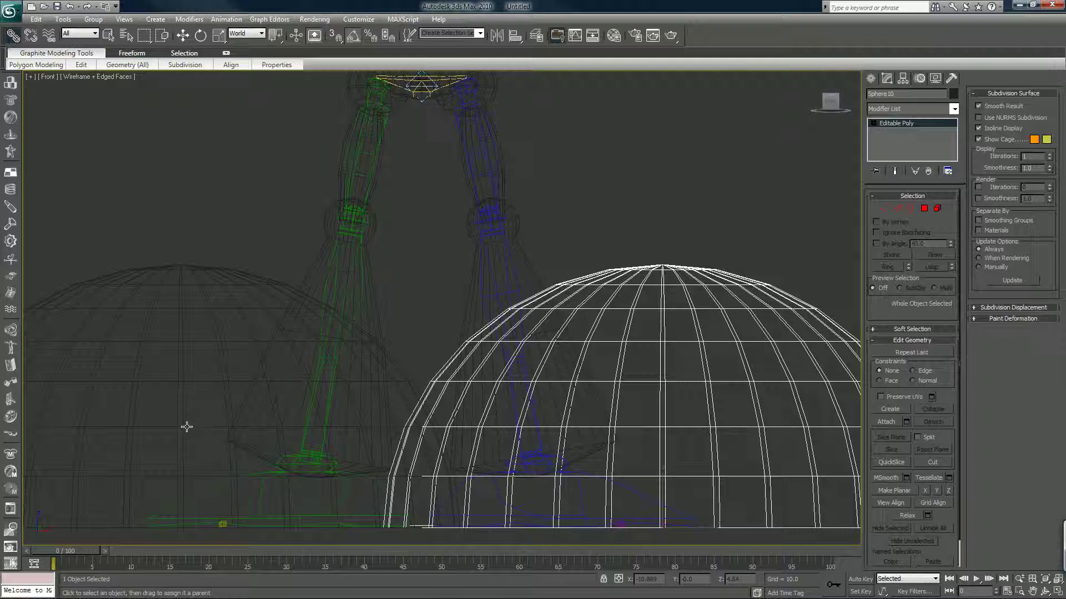
pyautogui.moveTo(234, 477); pyautogui.dragTo(262, 485)
pyautogui.scroll(-5, 276, 428)
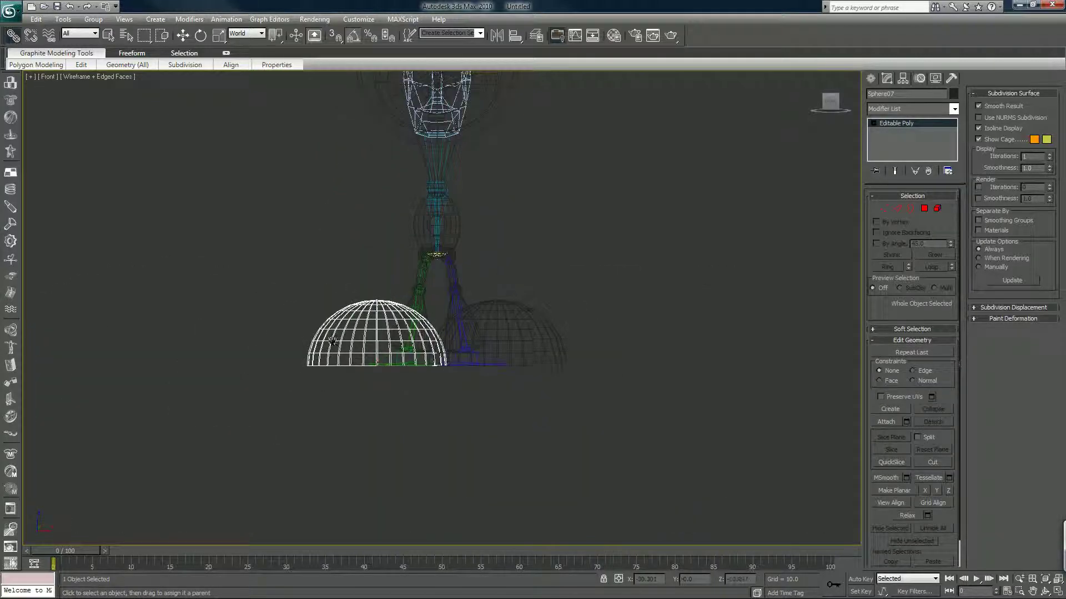
pyautogui.moveTo(332, 340); pyautogui.dragTo(325, 395, button='middle')
pyautogui.scroll(4, 317, 421)
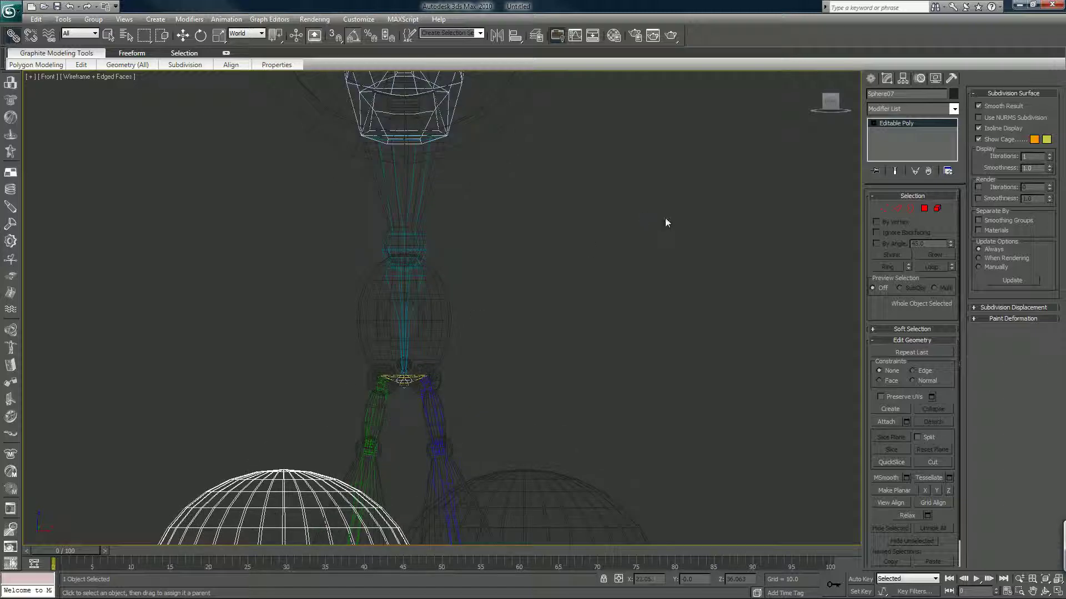
# Select the biped's neck bone and turn off Figure Mode in the Motion panel
pyautogui.click(394, 243)
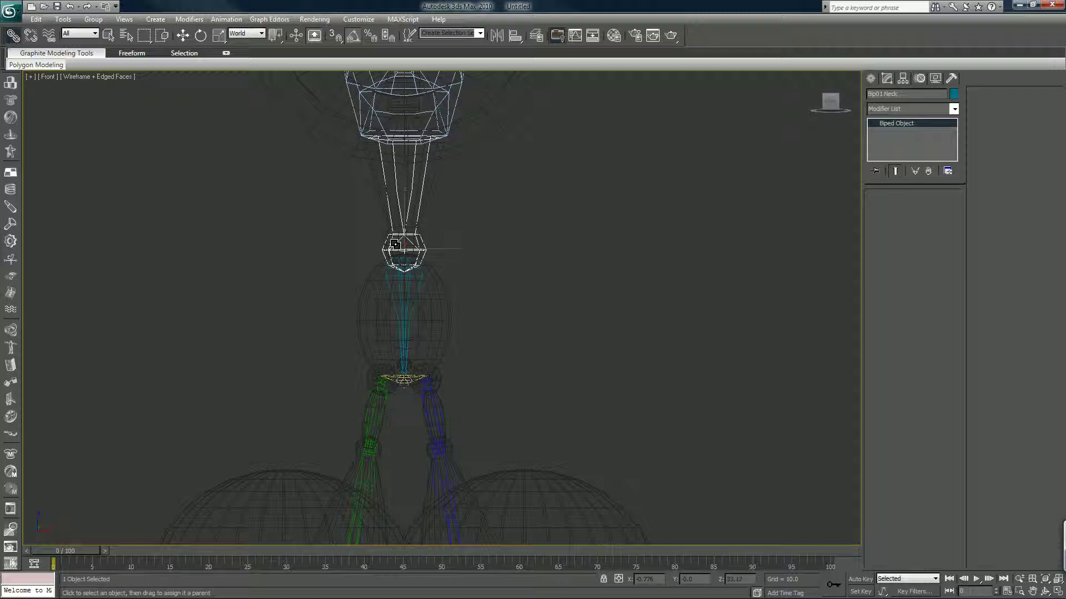
pyautogui.press('w')
pyautogui.scroll(-1, 462, 313)
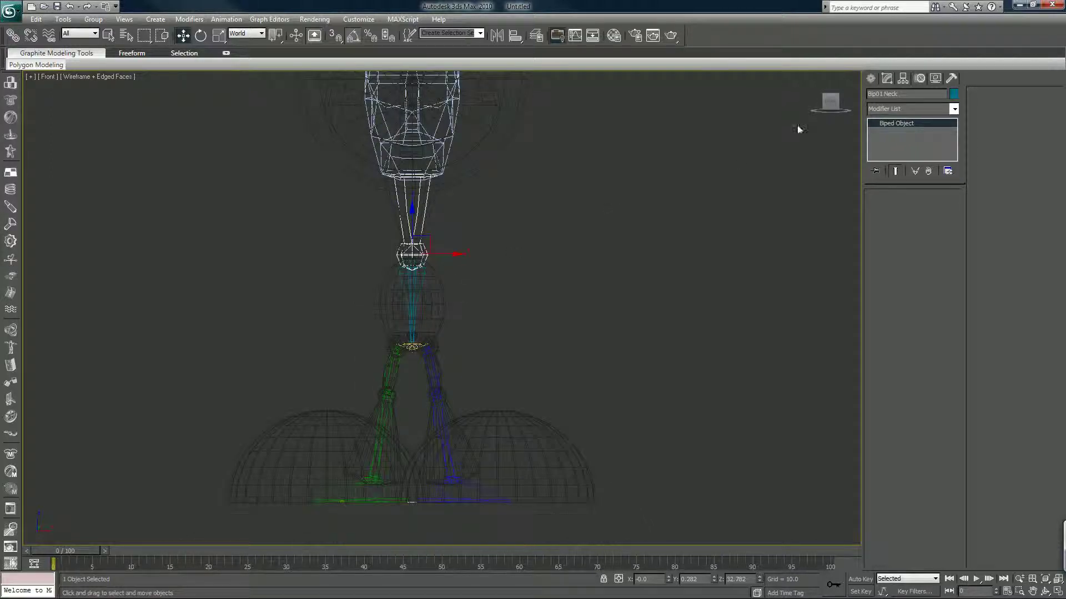
pyautogui.click(903, 78)
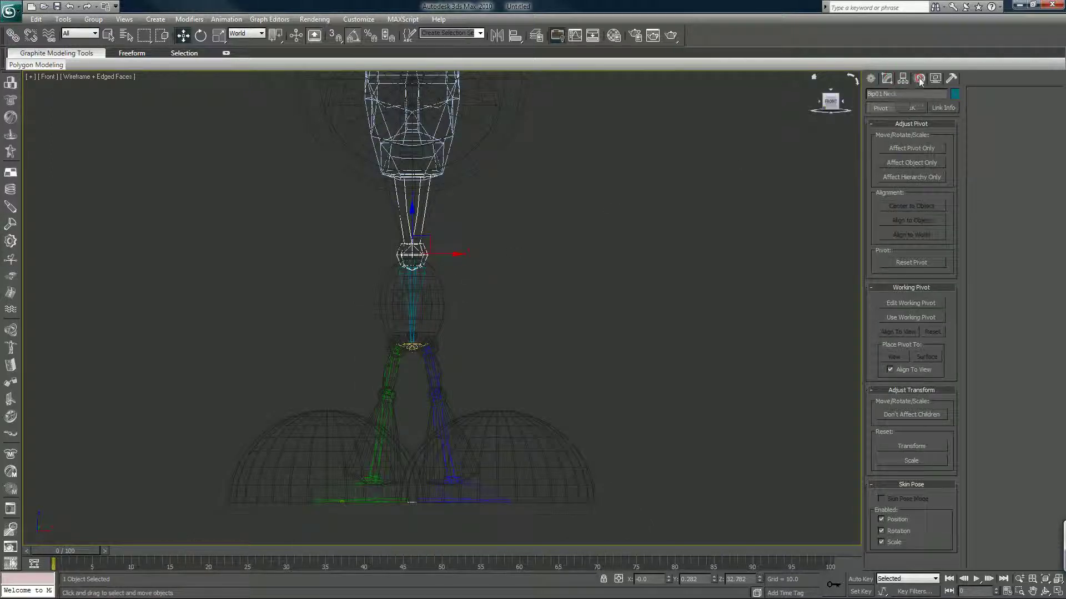
pyautogui.click(919, 78)
pyautogui.click(881, 209)
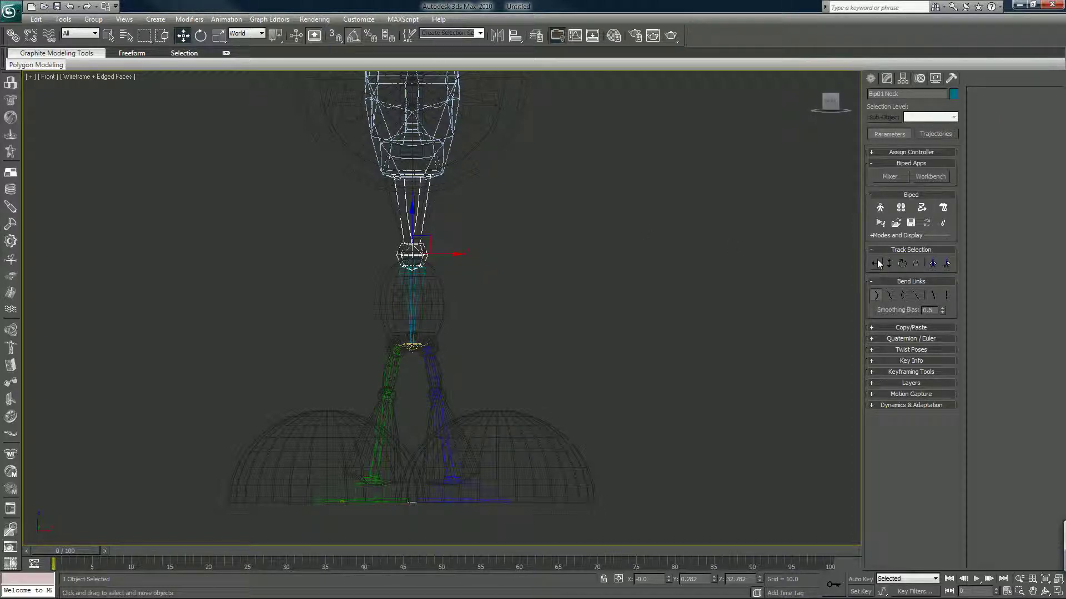
# Test-move the centre of mass with Body Horizontal/Vertical, cancel it, and restore four viewports
pyautogui.click(877, 263)
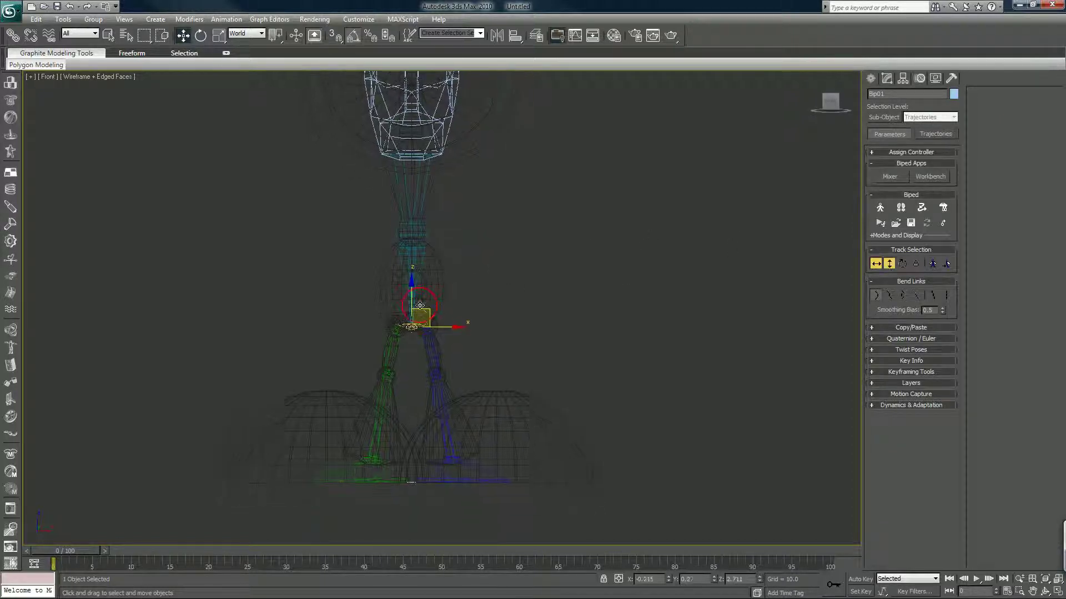
pyautogui.moveTo(420, 306); pyautogui.dragTo(494, 276)
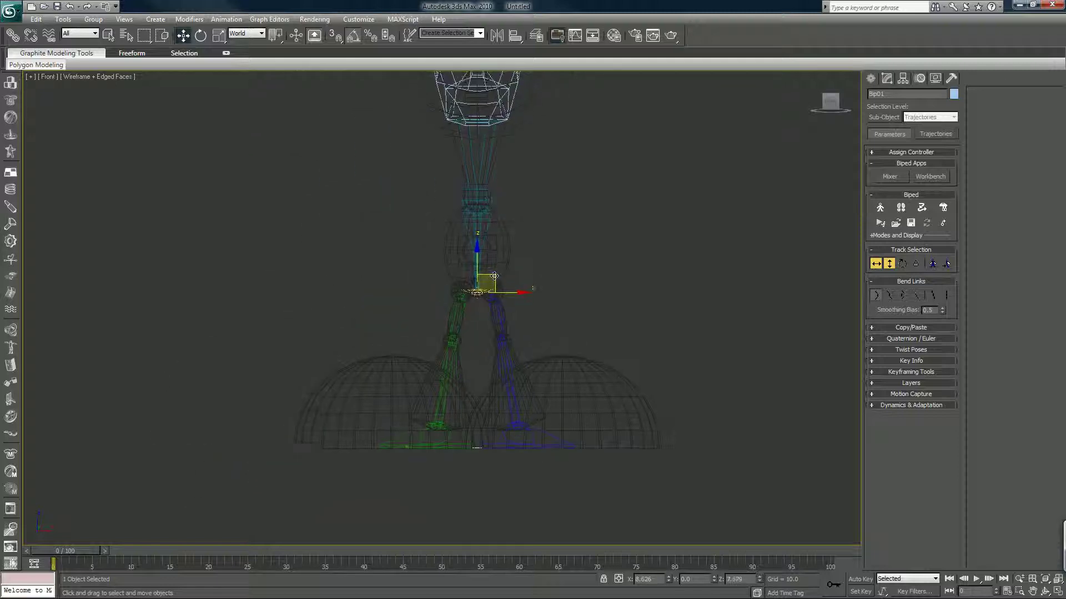
pyautogui.rightClick(494, 276)
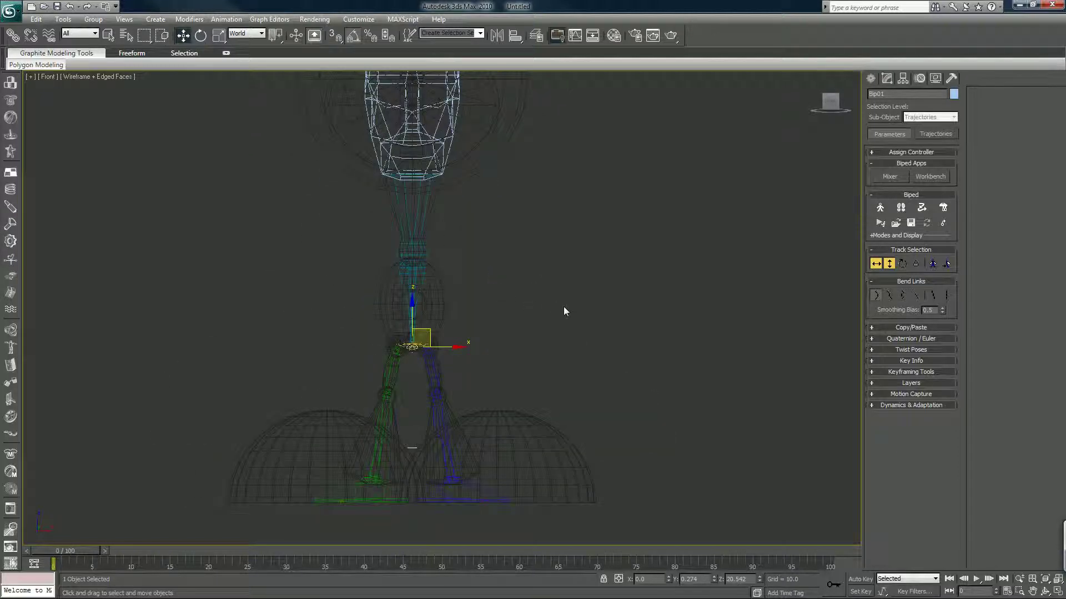
pyautogui.hotkey('alt', 'w')
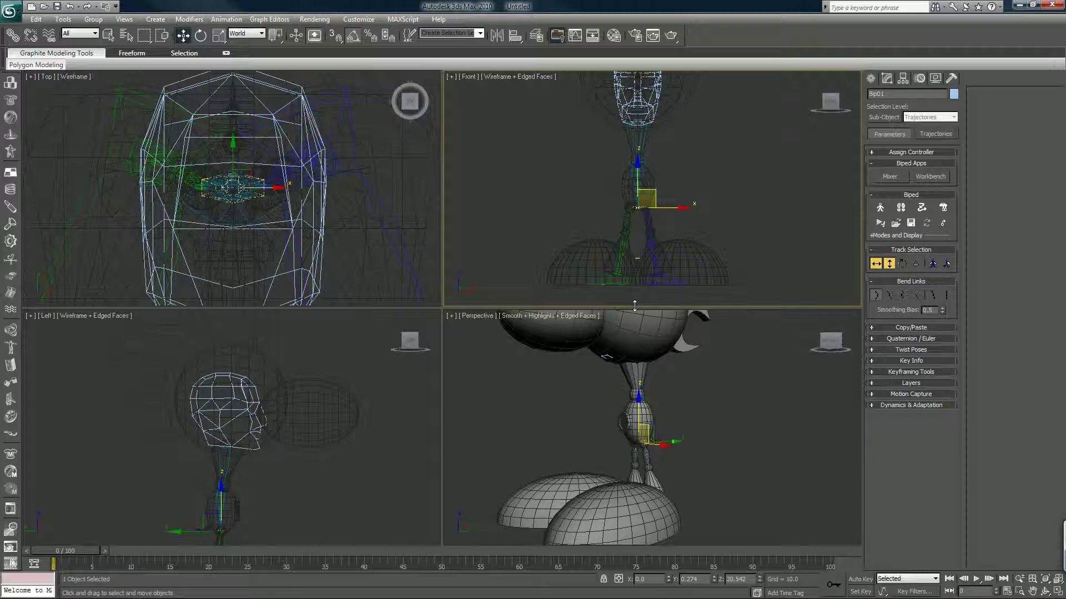
pyautogui.keyDown('alt'); pyautogui.moveTo(648, 369); pyautogui.dragTo(631, 418, button='middle'); pyautogui.keyUp('alt')
pyautogui.scroll(5, 631, 418)
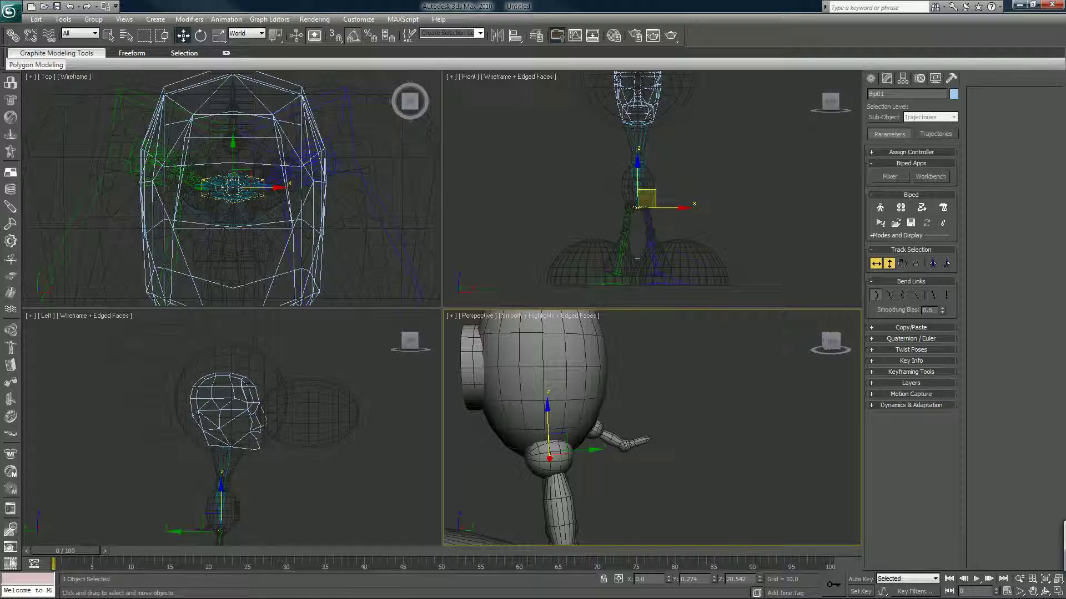
# Play the rendered kiwi clip in QuickTime, replay it from near the start, then pause and minimize
pyautogui.hotkey('alt', 'Tab')
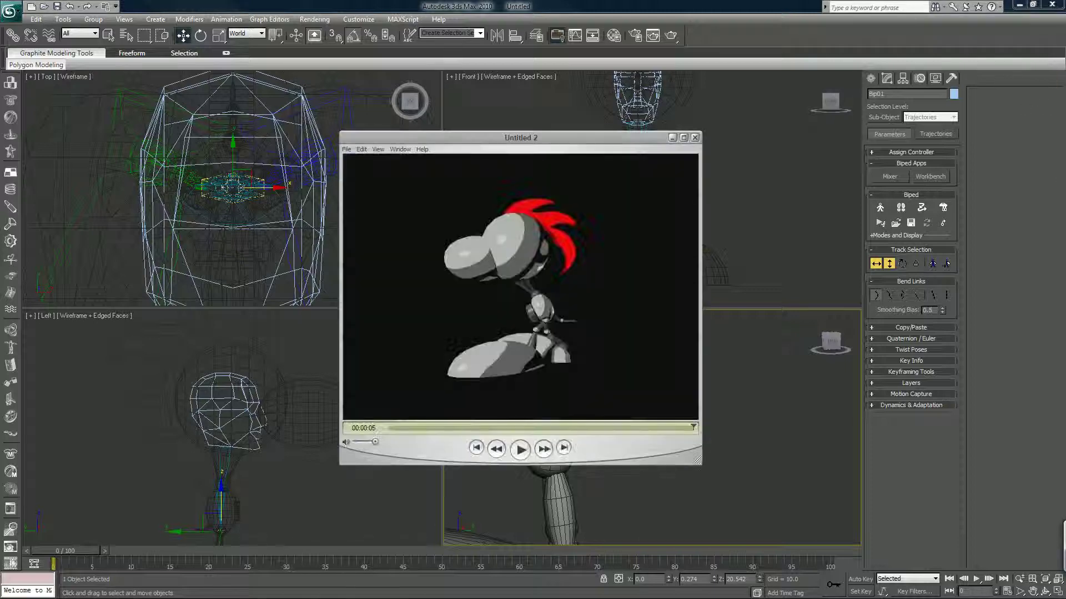
pyautogui.click(522, 450)
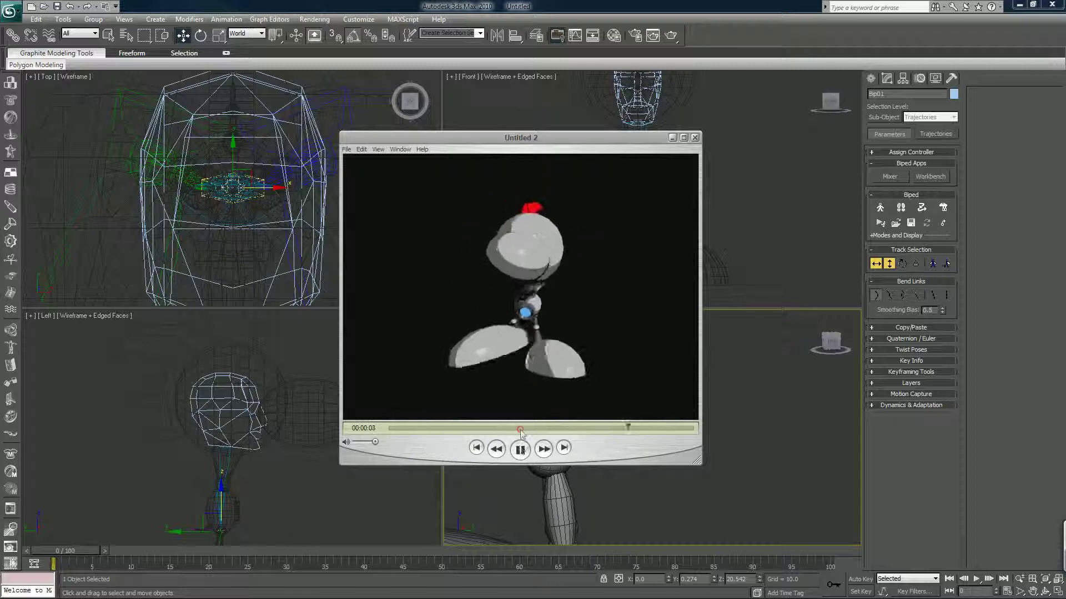
pyautogui.moveTo(517, 429); pyautogui.dragTo(570, 423)
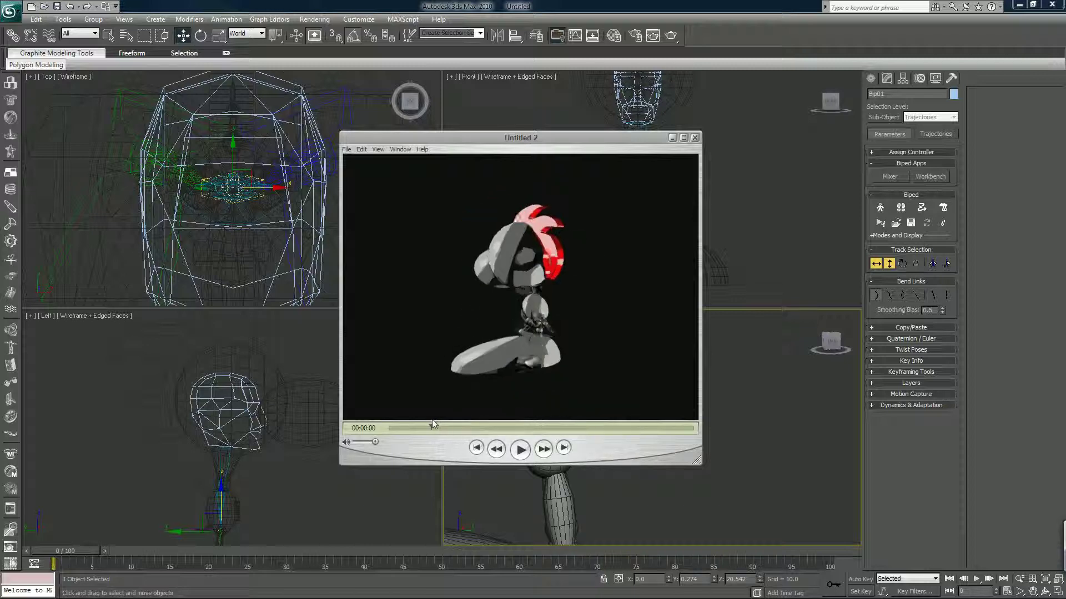
pyautogui.click(521, 450)
pyautogui.click(669, 137)
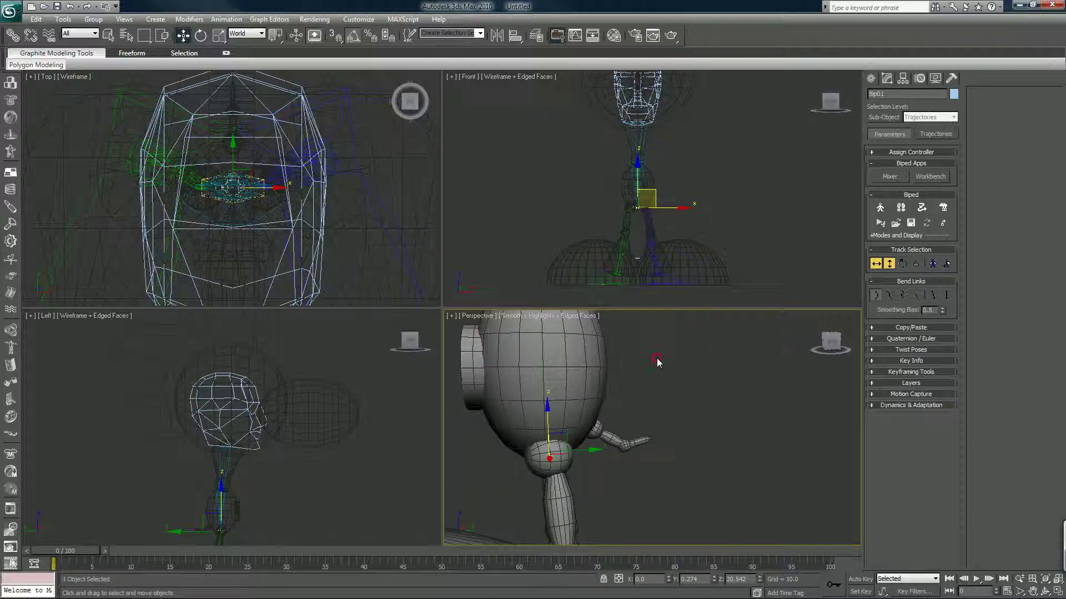
# Deselect the biped centre of mass and zoom out to frame the whole kiwi character
pyautogui.click(656, 360)
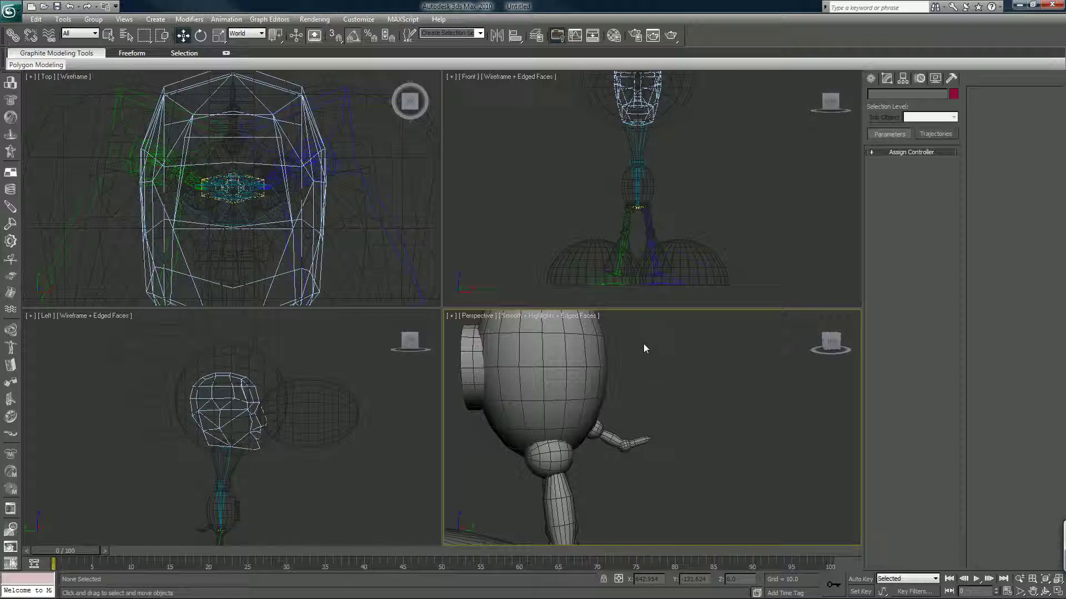
pyautogui.scroll(-12, 642, 344)
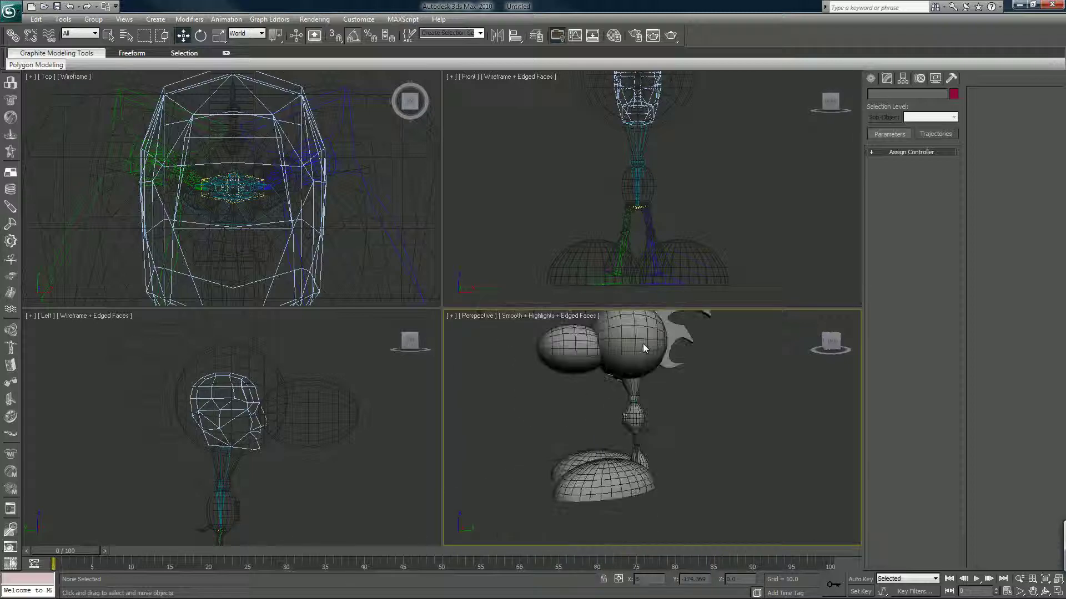
pyautogui.scroll(2, 643, 344)
pyautogui.moveTo(642, 344); pyautogui.dragTo(643, 361, button='middle')
pyautogui.scroll(2, 642, 361)
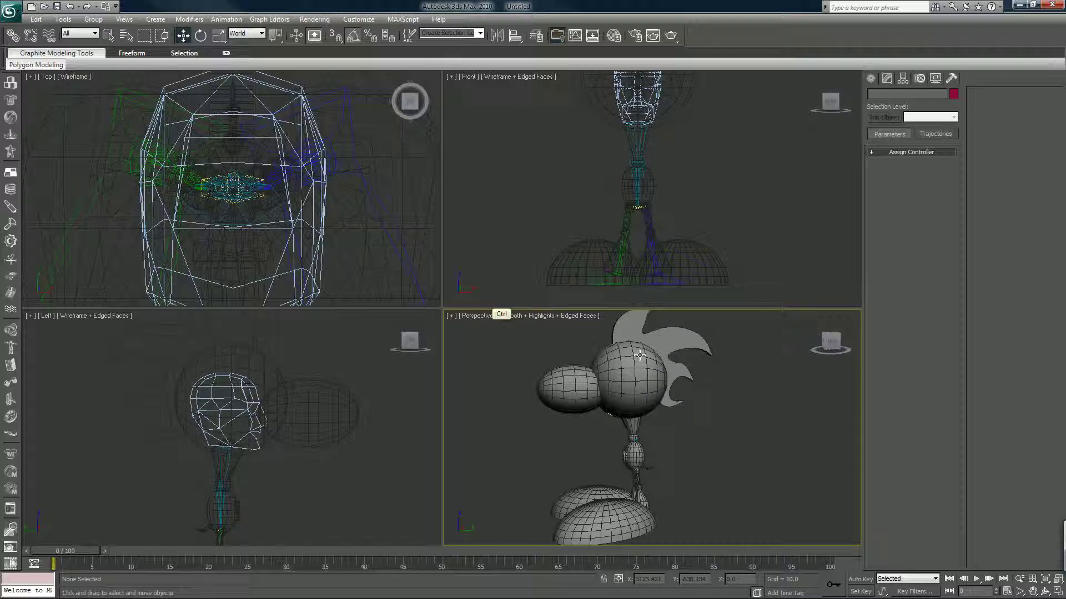
# Save the scene as 'Kiwi Skinned' into the Kiwi Crowd Destruction folder
pyautogui.hotkey('ctrl', 's')
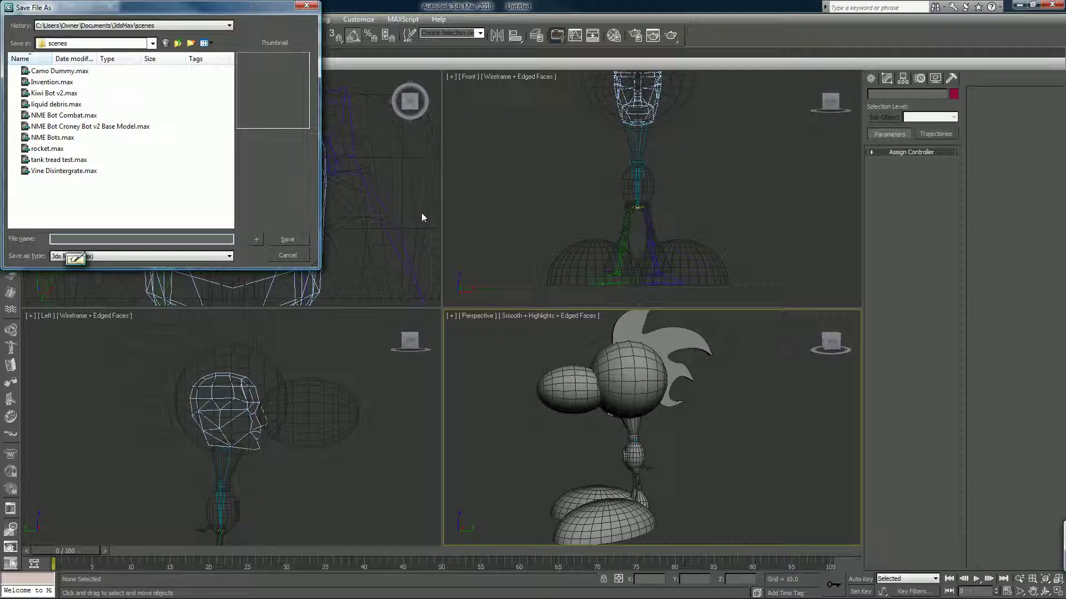
pyautogui.click(76, 44)
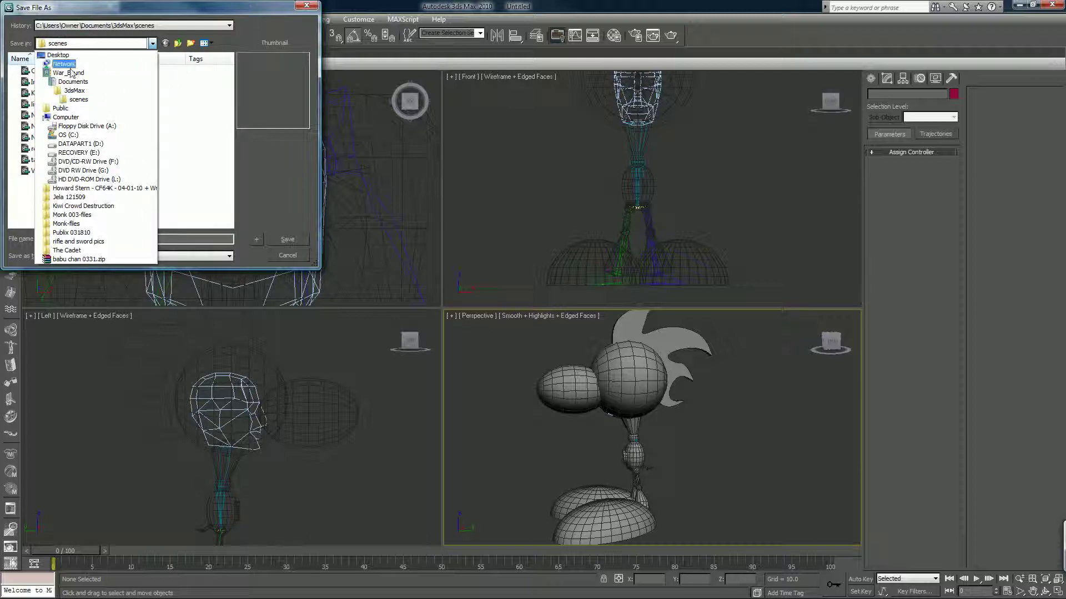
pyautogui.click(83, 206)
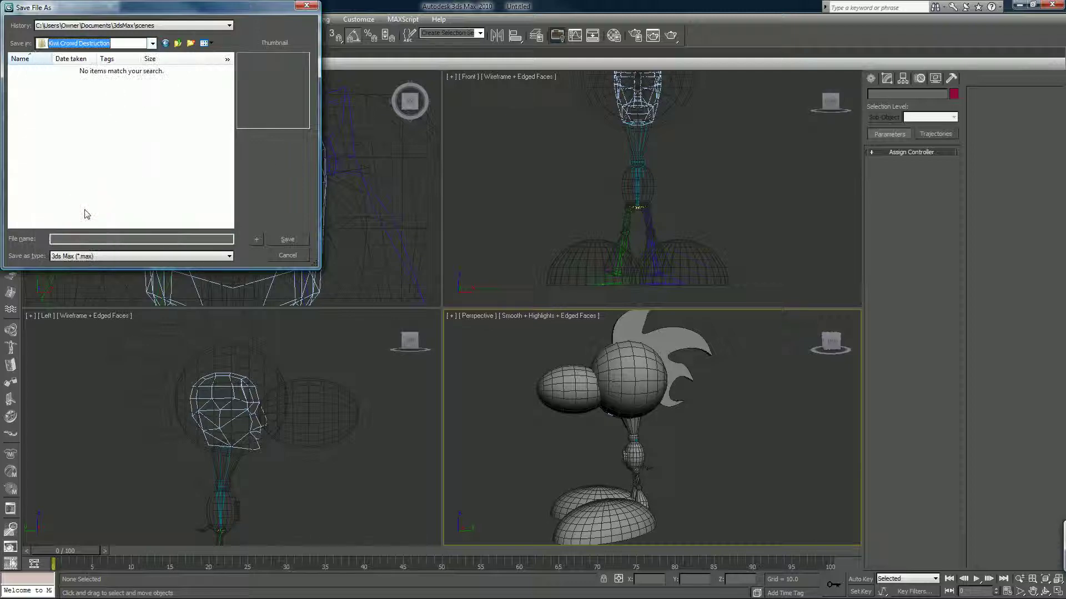
pyautogui.click(98, 239)
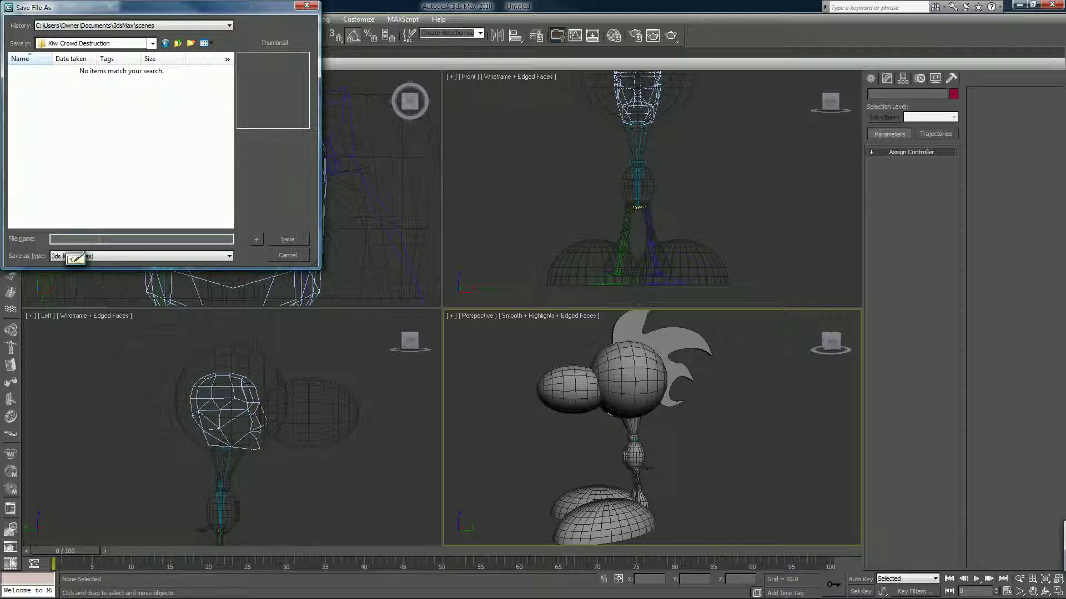
pyautogui.write('K')
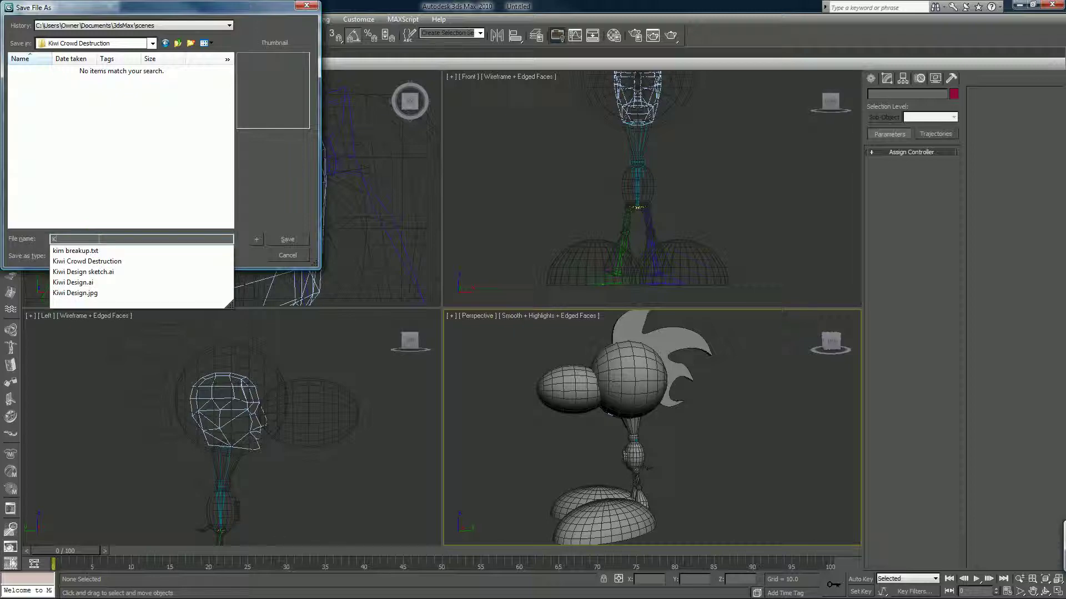
pyautogui.write('iwi S')
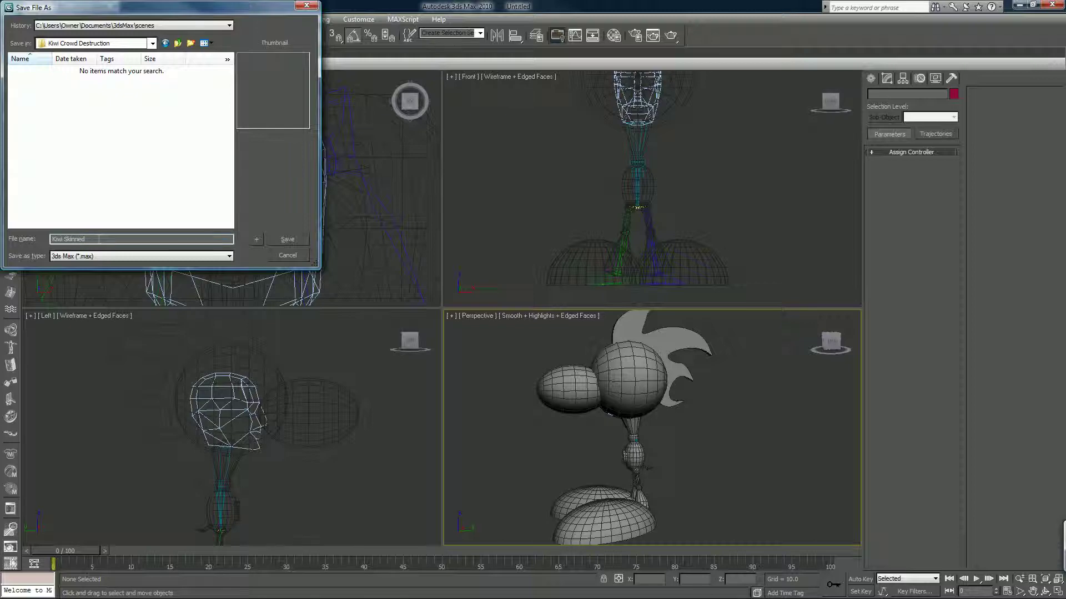
pyautogui.write('kinned')
pyautogui.press('Return')
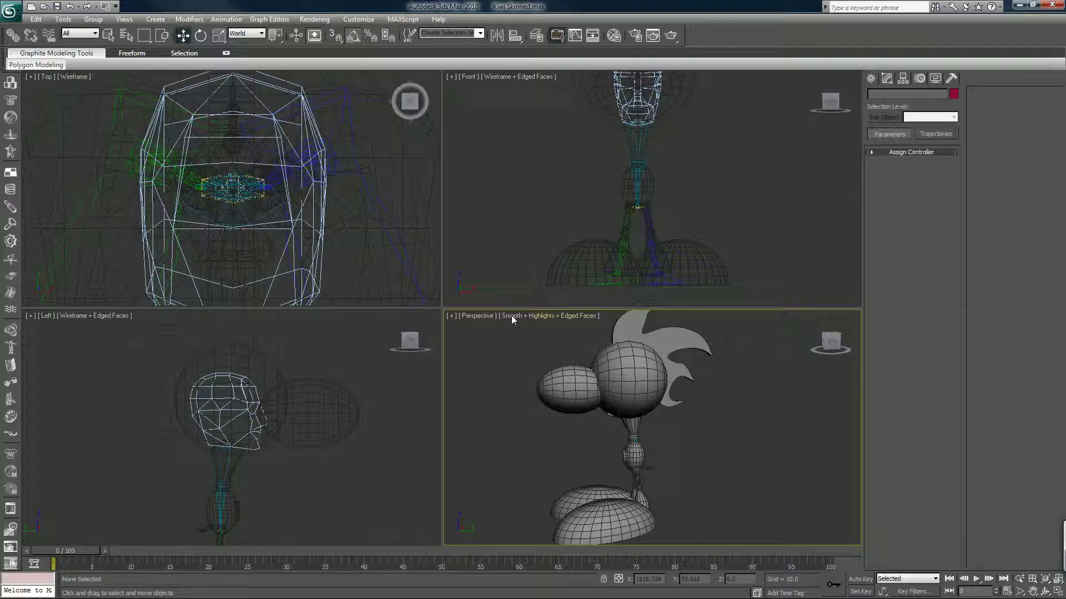
# Pan and zoom the Front view to frame the biped skeleton
pyautogui.middleClick(643, 196)
pyautogui.scroll(-2, 644, 197)
pyautogui.moveTo(644, 195); pyautogui.dragTo(647, 199, button='middle')
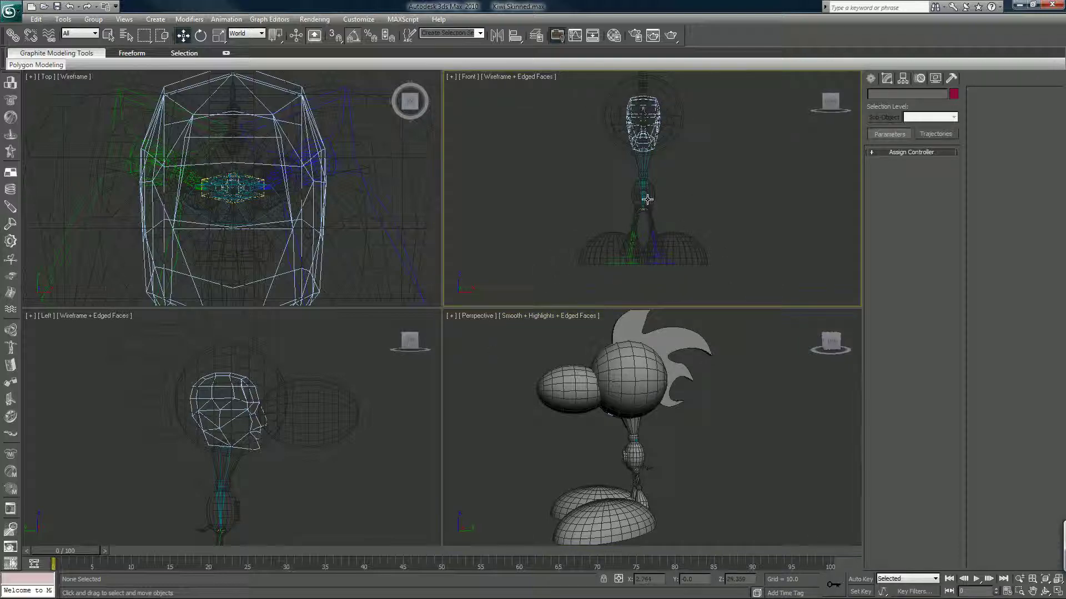
pyautogui.click(644, 194)
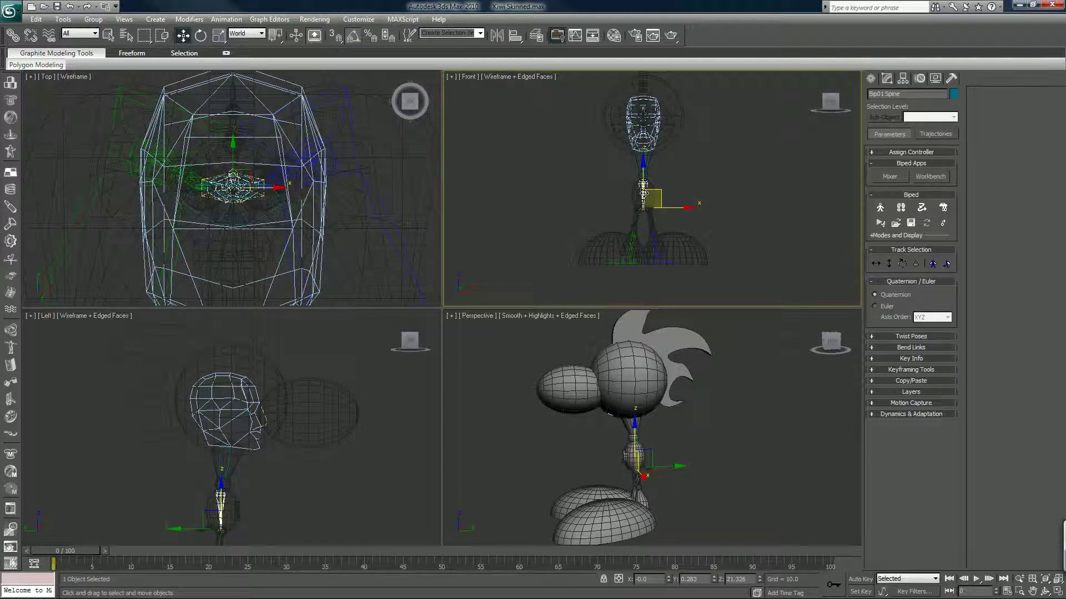
pyautogui.click(715, 229)
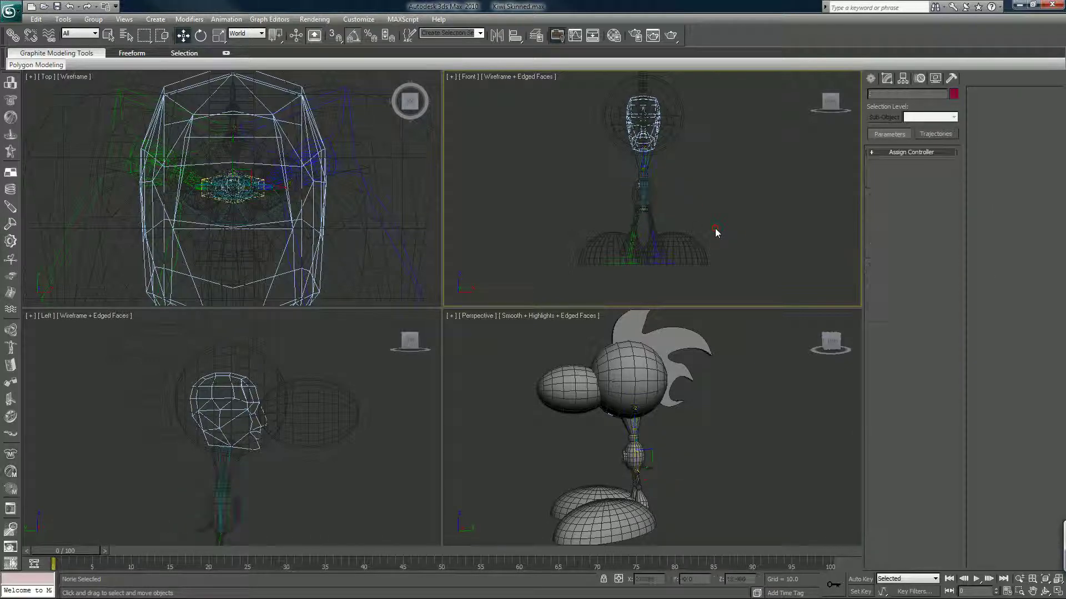
# Hide the Kiwi Skin mesh layer in the Layer Manager
pyautogui.click(534, 36)
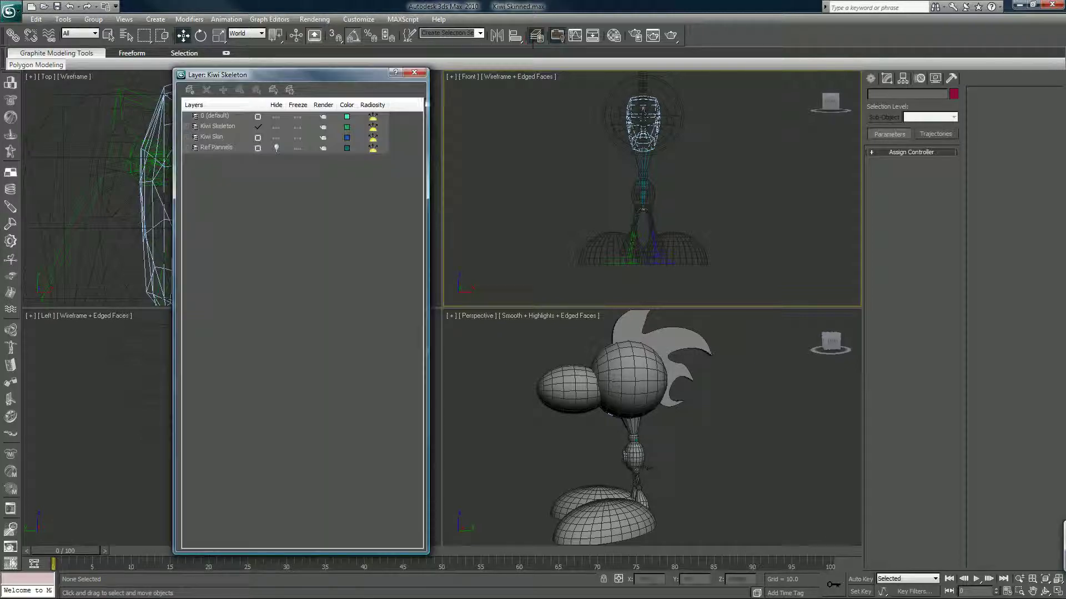
pyautogui.click(272, 147)
pyautogui.click(414, 73)
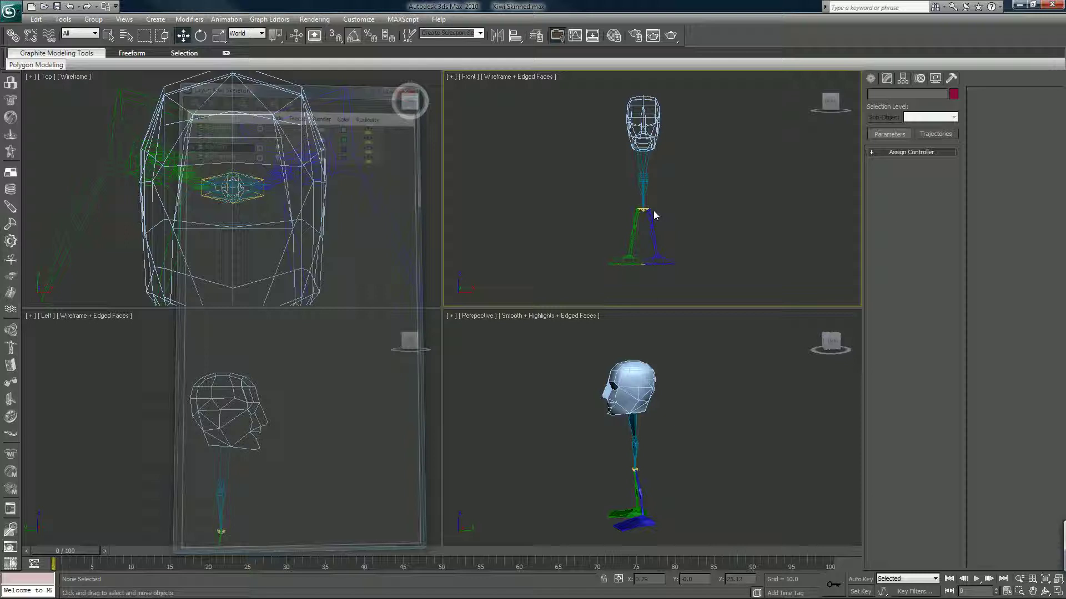
# Show the Front view grid and select the biped's spine bone
pyautogui.scroll(4, 655, 216)
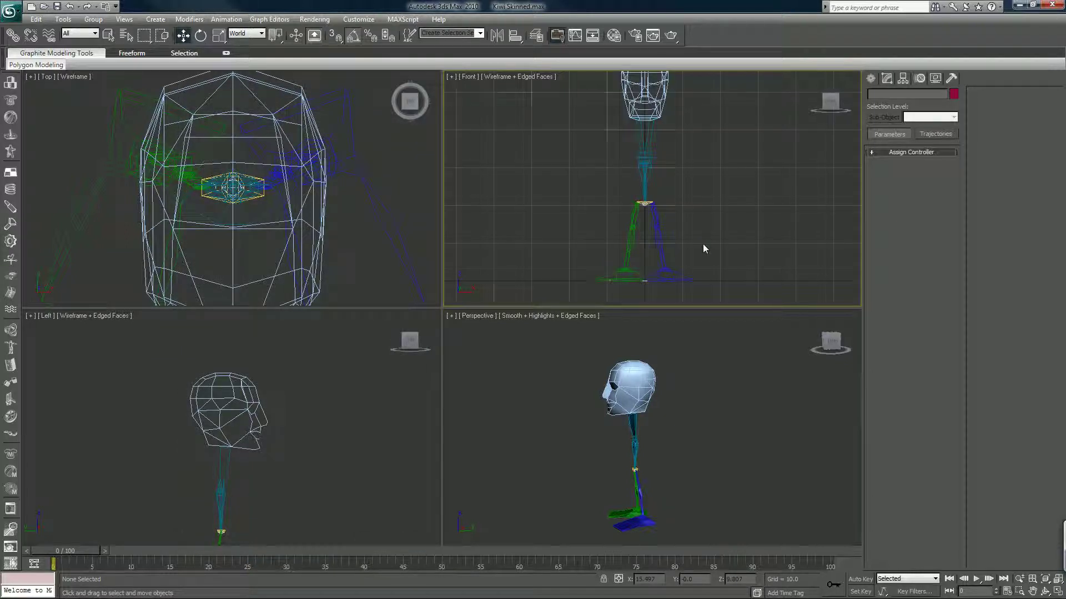
pyautogui.press('g')
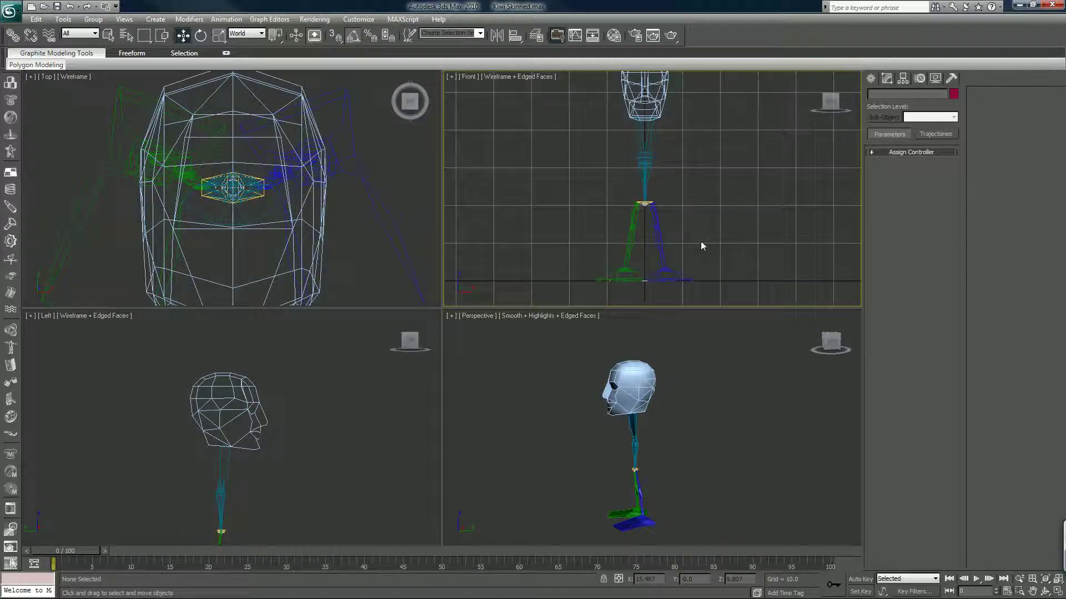
pyautogui.click(644, 176)
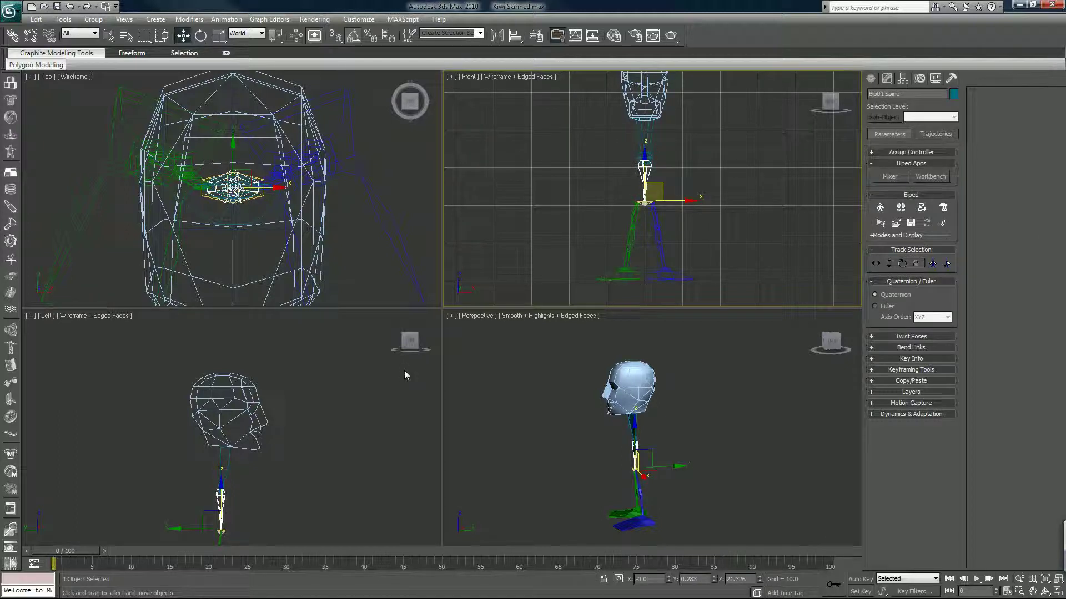
# Turn on Auto Key and change the default tangent type for new keys
pyautogui.click(859, 580)
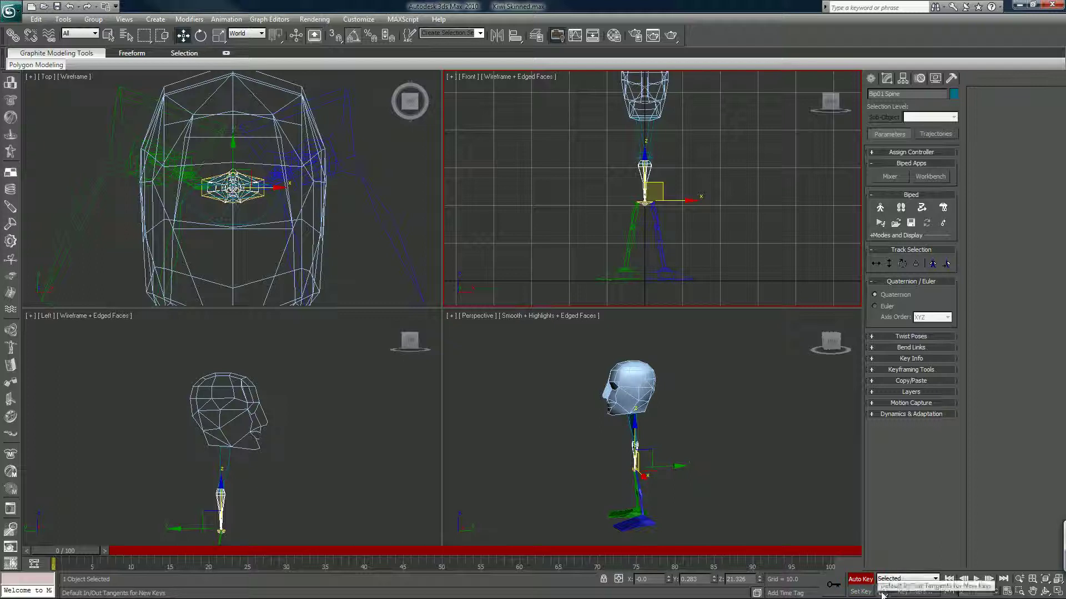
pyautogui.moveTo(882, 594); pyautogui.dragTo(883, 571)
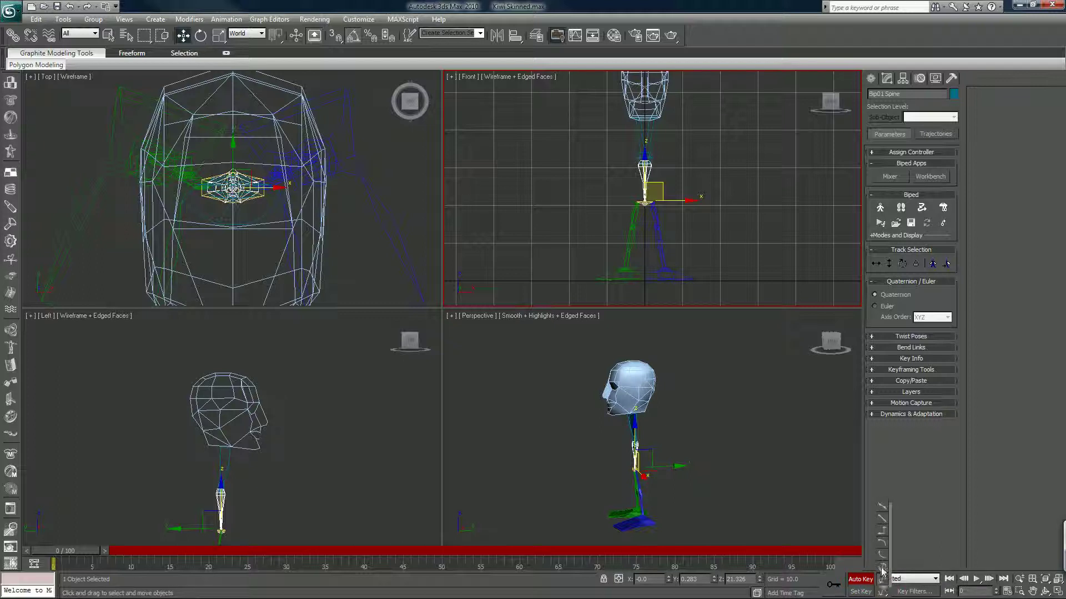
pyautogui.moveTo(883, 525); pyautogui.dragTo(886, 581)
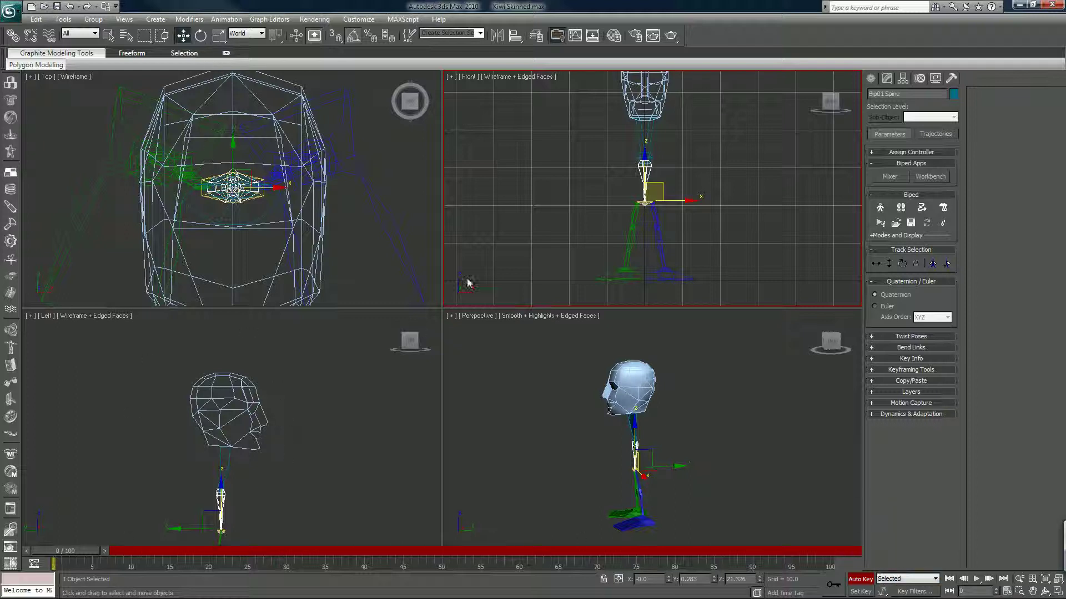
# Zoom the Front view in and pick the centre of mass with Body Vertical in Move mode
pyautogui.moveTo(610, 213); pyautogui.dragTo(627, 182, button='middle')
pyautogui.scroll(2, 628, 182)
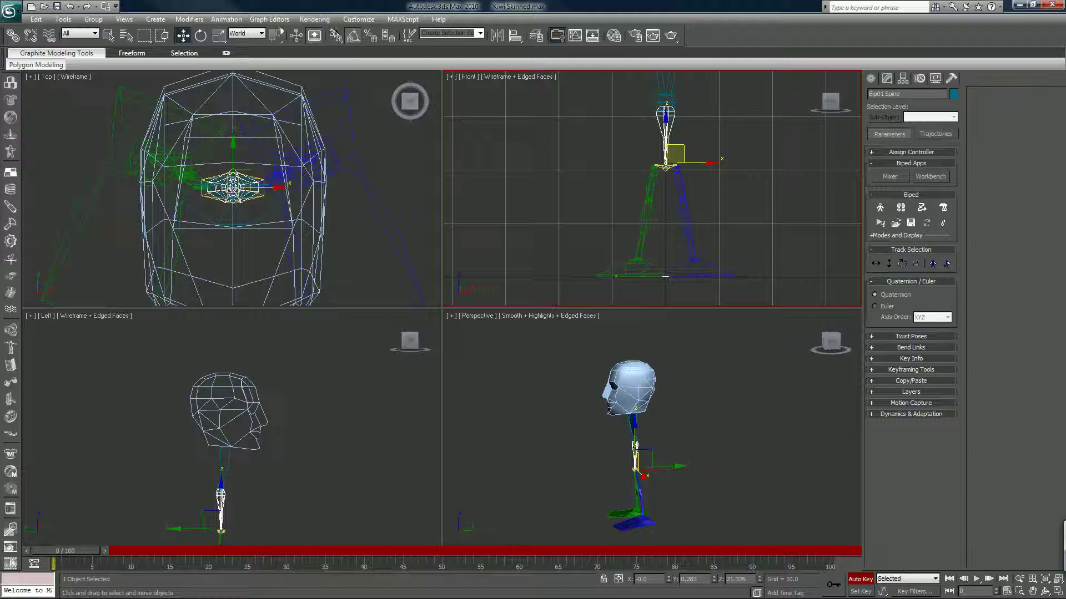
pyautogui.click(184, 36)
pyautogui.click(888, 264)
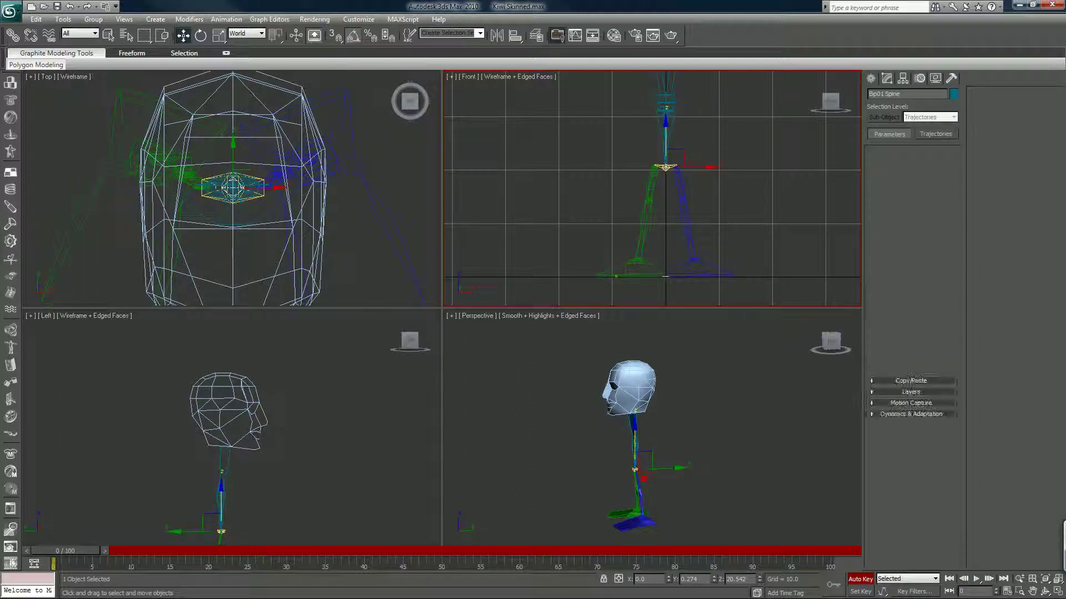
# Move the right foot forward and up in the side view, and raise the left foot slightly
pyautogui.click(654, 270)
pyautogui.moveTo(186, 505); pyautogui.dragTo(182, 404, button='middle')
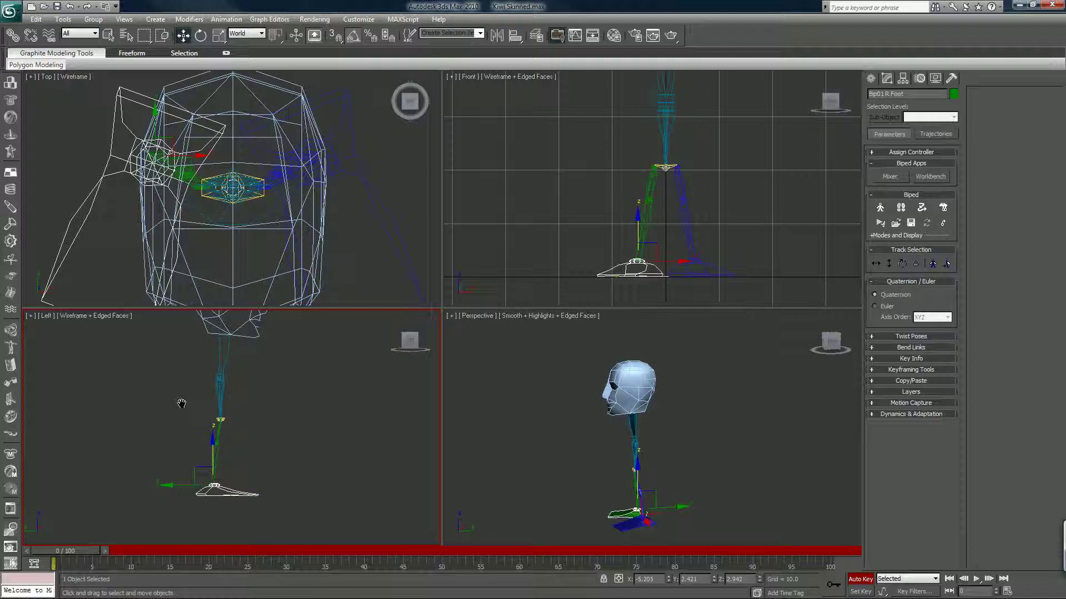
pyautogui.scroll(4, 214, 466)
pyautogui.moveTo(216, 465); pyautogui.dragTo(208, 401, button='middle')
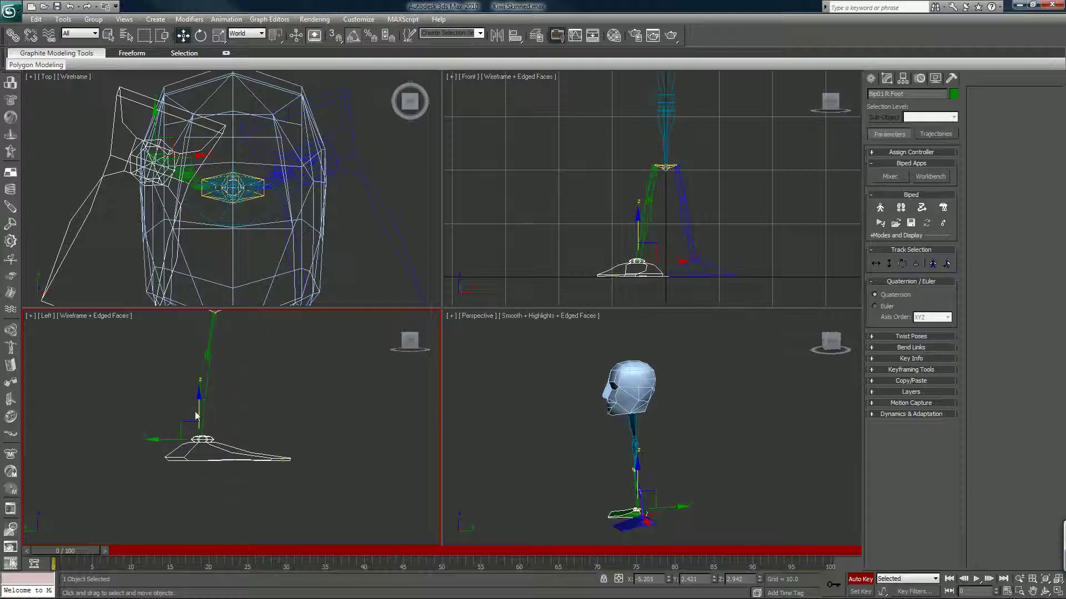
pyautogui.moveTo(182, 422); pyautogui.dragTo(265, 398)
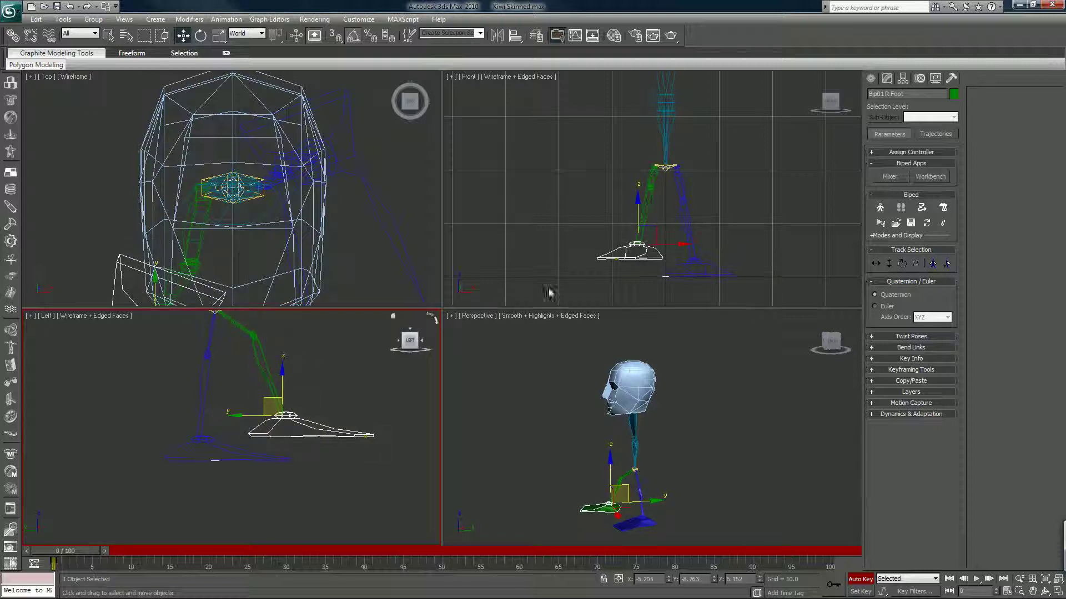
pyautogui.click(675, 275)
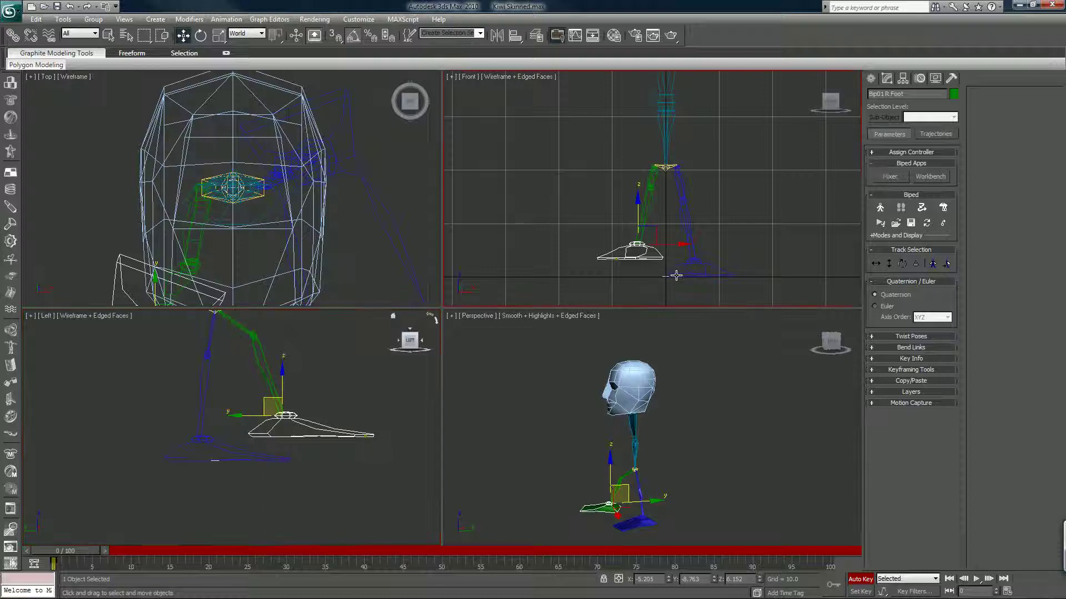
pyautogui.moveTo(693, 228); pyautogui.dragTo(687, 212)
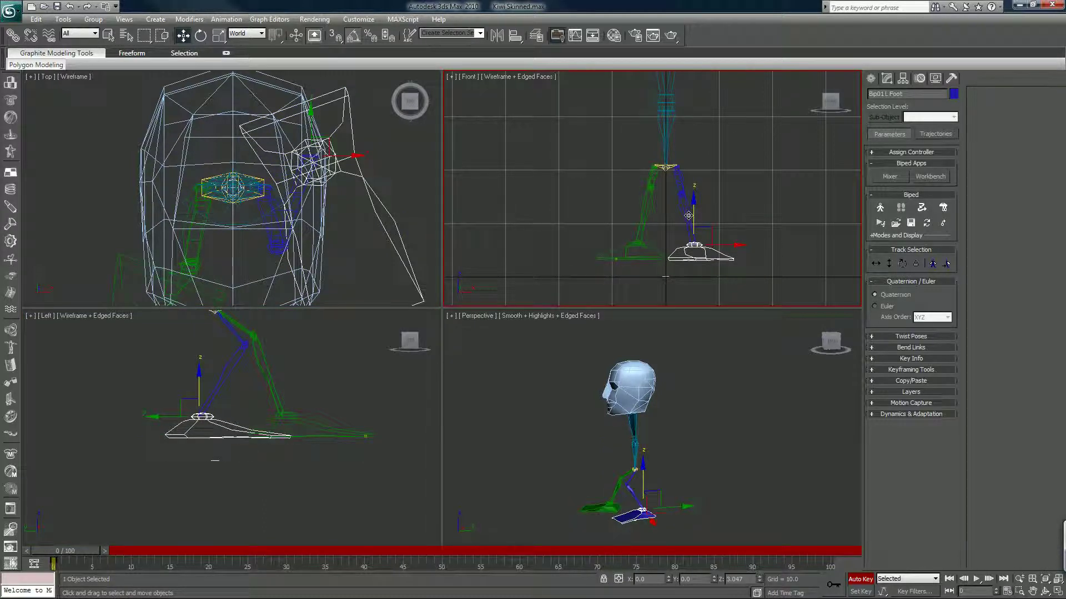
# Lower the biped's centre of mass with Body Vertical so both legs bend
pyautogui.click(890, 263)
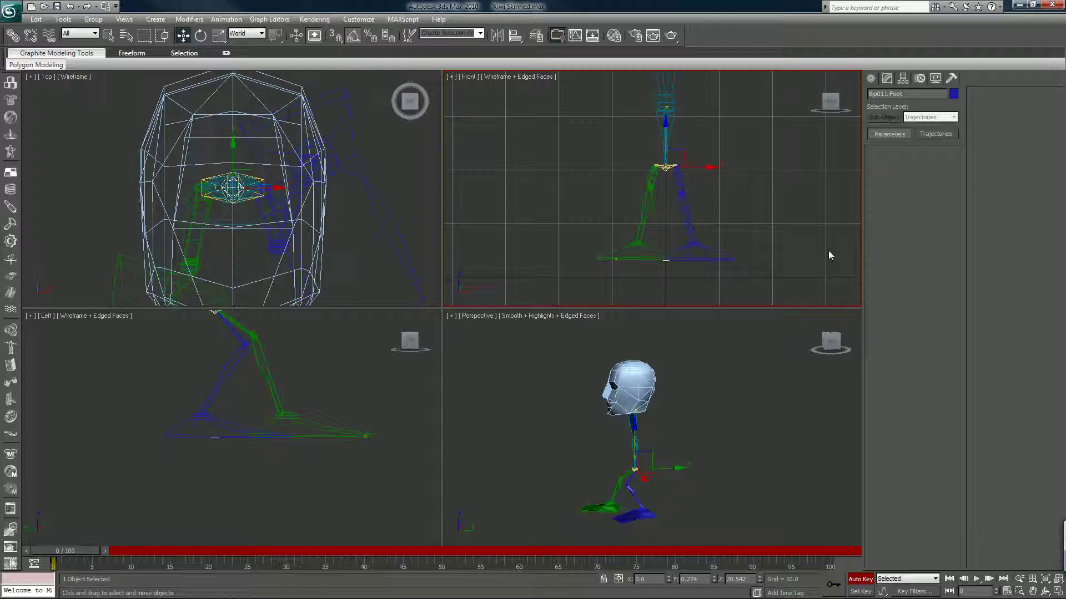
pyautogui.moveTo(668, 135); pyautogui.dragTo(668, 150)
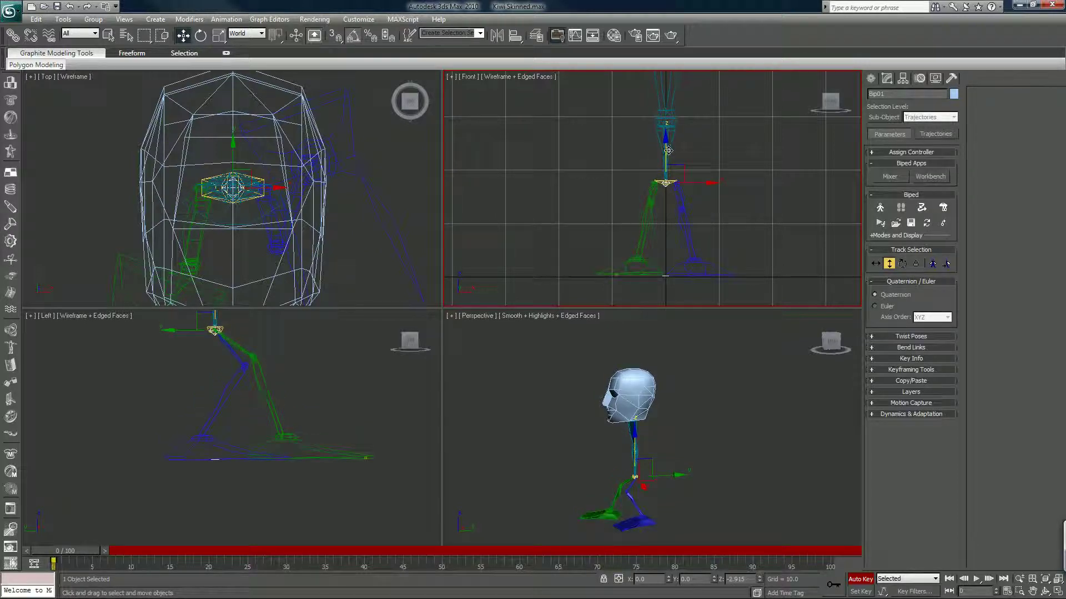
pyautogui.scroll(3, 642, 224)
pyautogui.moveTo(642, 225); pyautogui.dragTo(650, 192, button='middle')
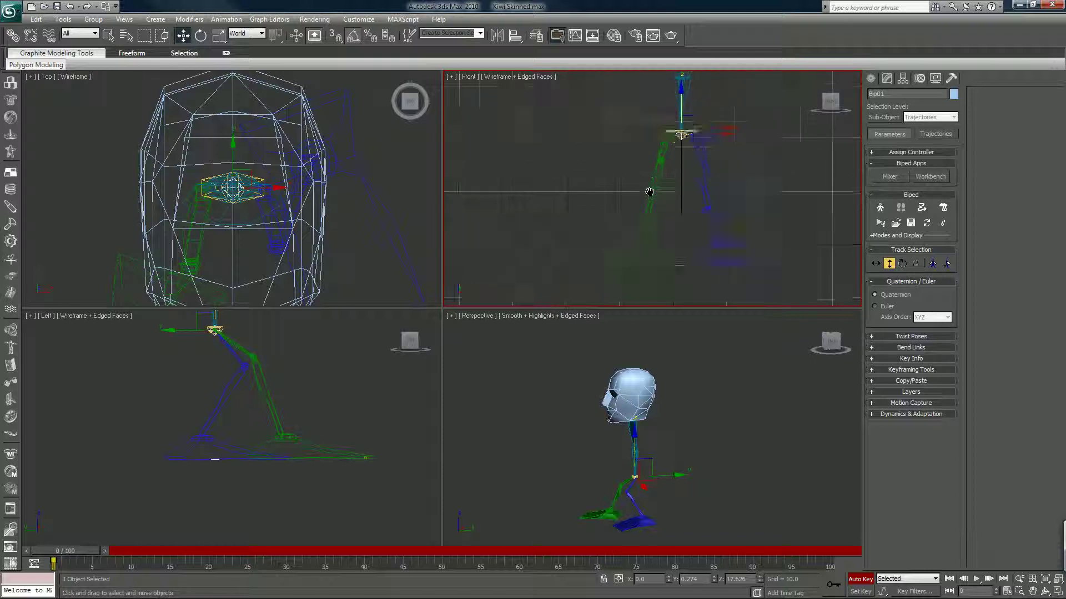
pyautogui.scroll(2, 650, 192)
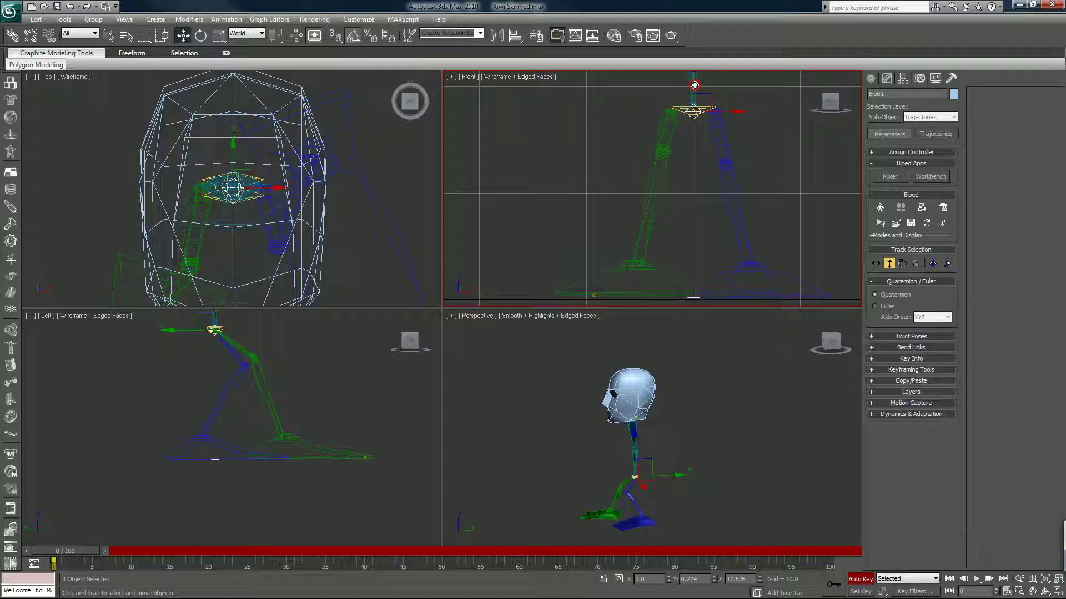
pyautogui.moveTo(694, 85); pyautogui.dragTo(697, 90)
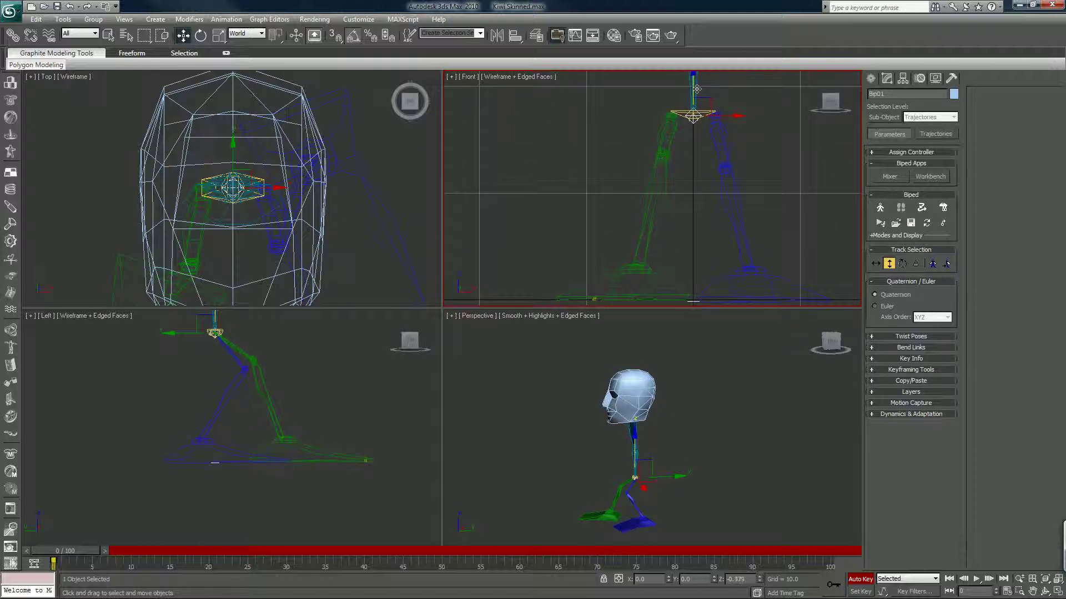
# Fine-tune the feet, lifting the left foot and nudging the right foot up slightly
pyautogui.click(725, 273)
pyautogui.moveTo(748, 243); pyautogui.dragTo(747, 241)
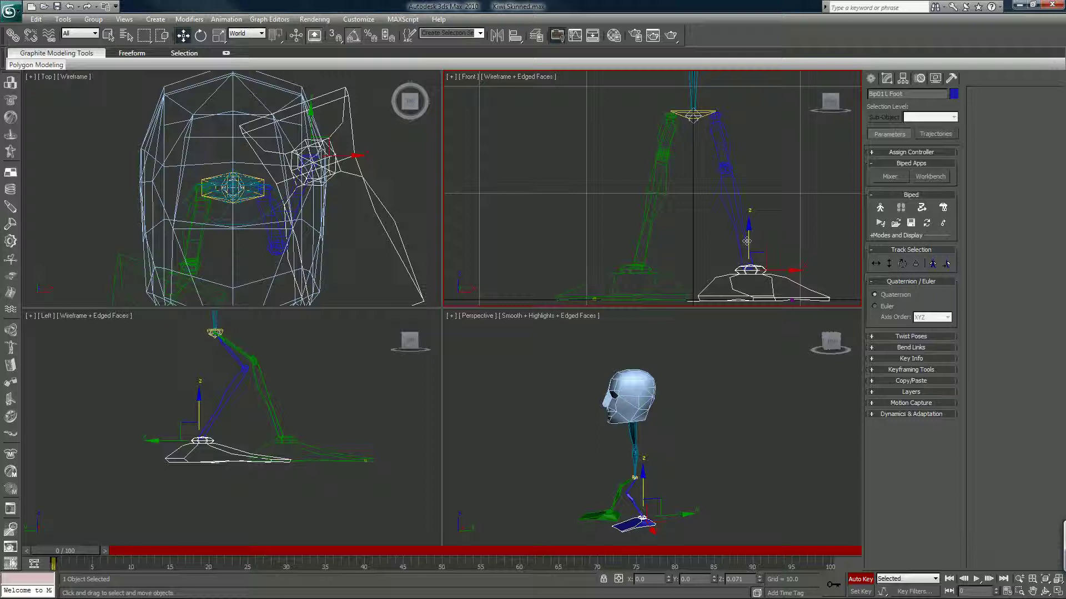
pyautogui.scroll(5, 697, 270)
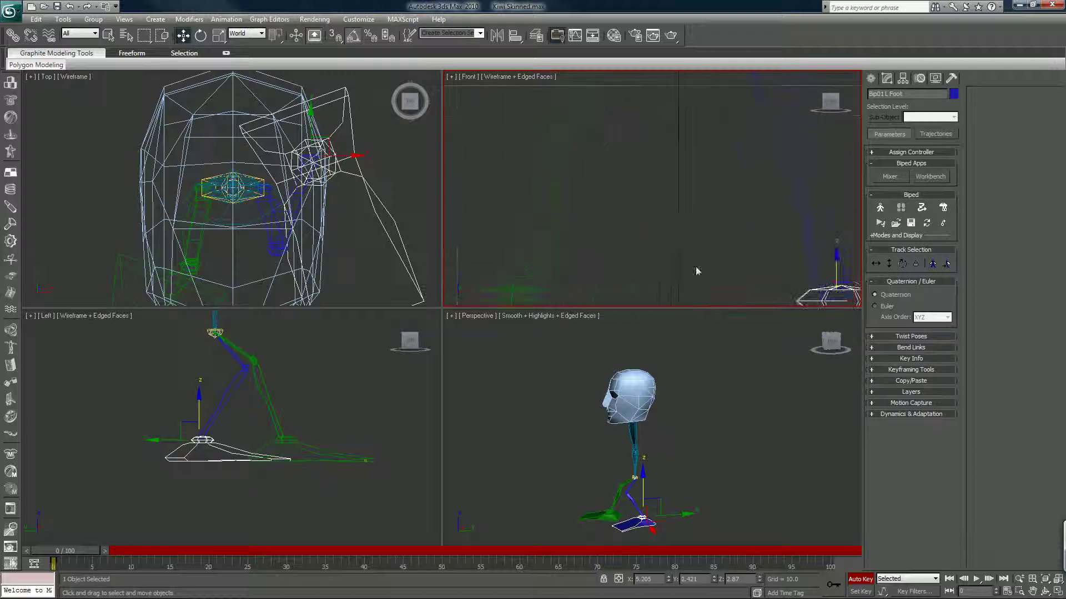
pyautogui.moveTo(697, 271); pyautogui.dragTo(631, 161, button='middle')
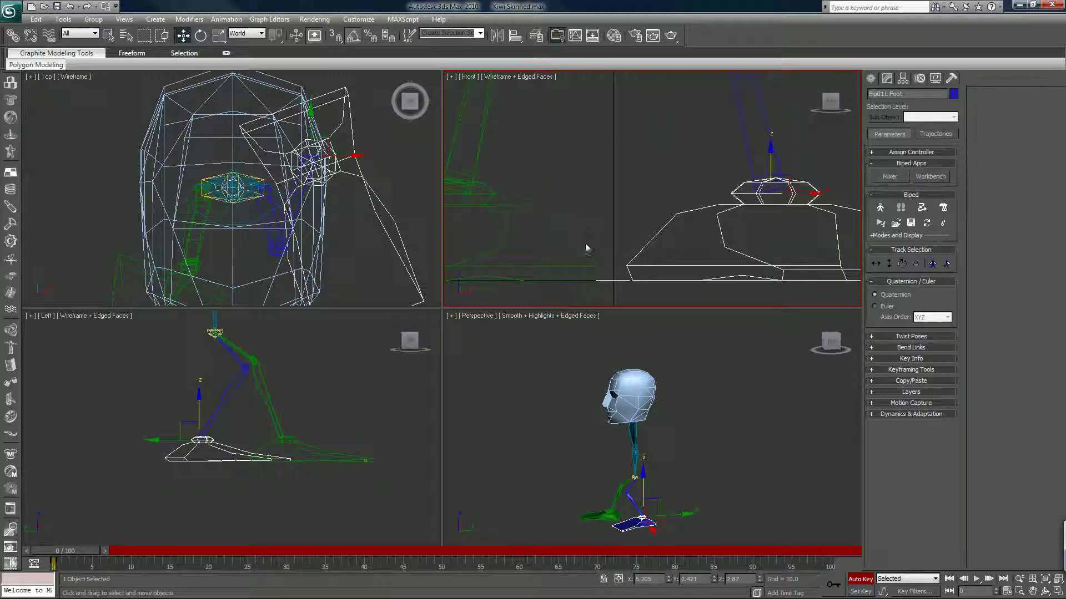
pyautogui.click(469, 188)
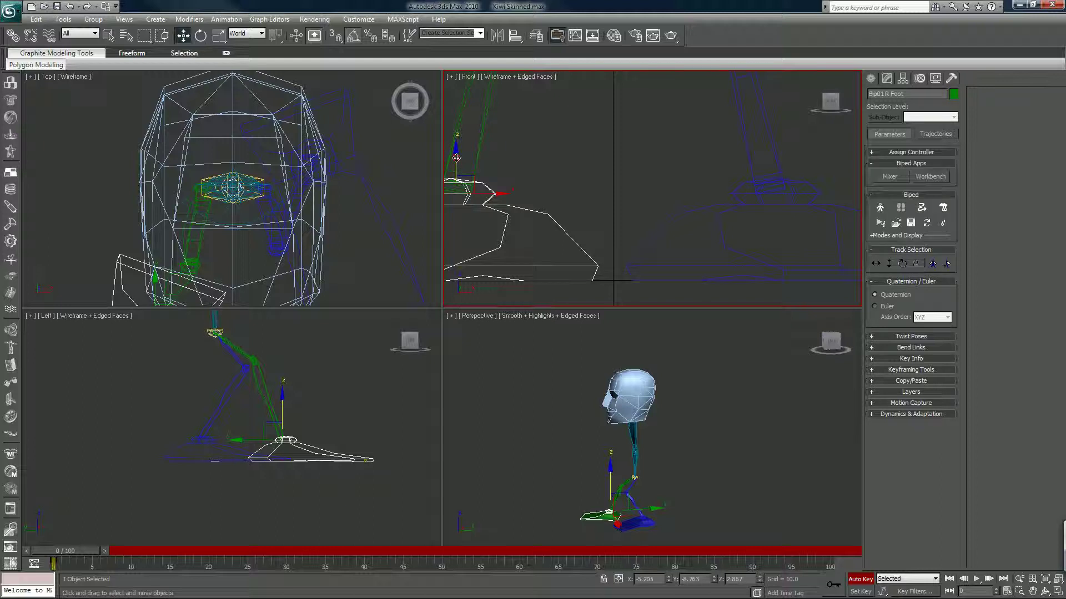
pyautogui.moveTo(456, 158); pyautogui.dragTo(456, 157)
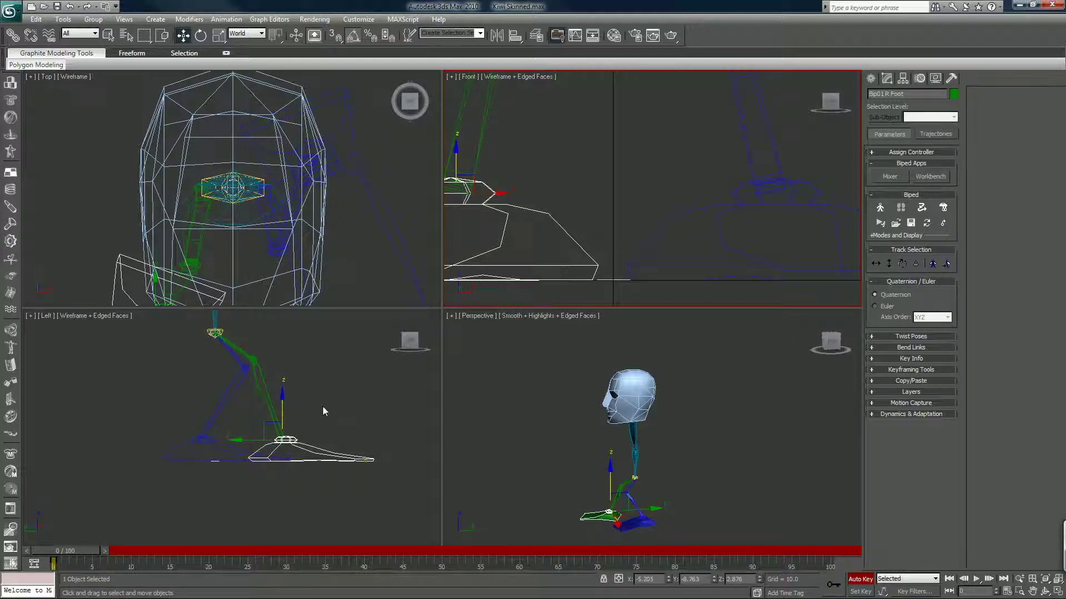
# Slide the left foot back behind the body, then reframe the views and select the spine
pyautogui.click(222, 446)
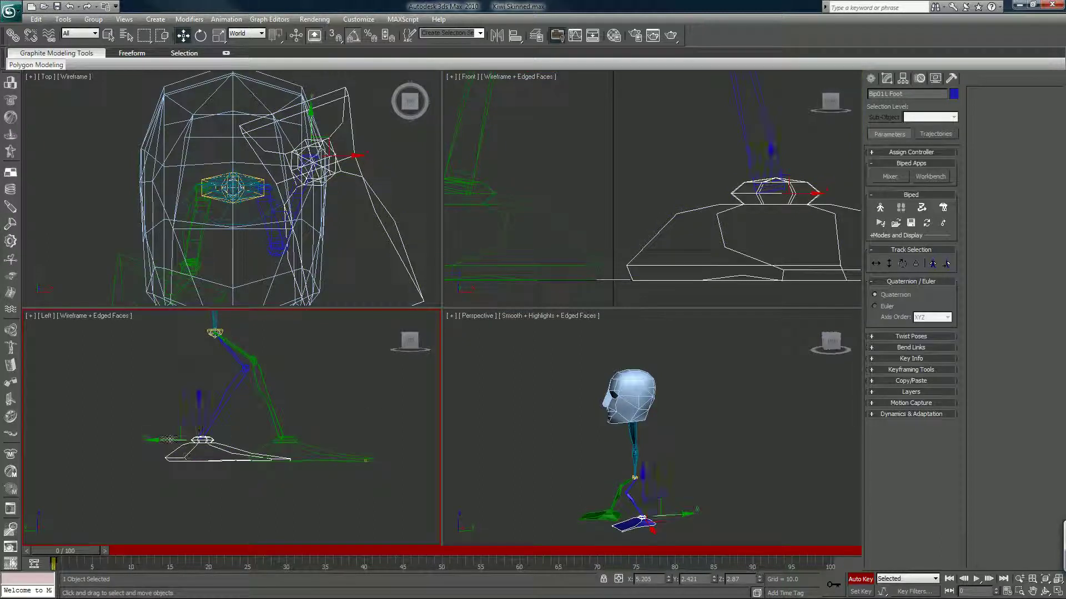
pyautogui.moveTo(170, 438); pyautogui.dragTo(118, 436)
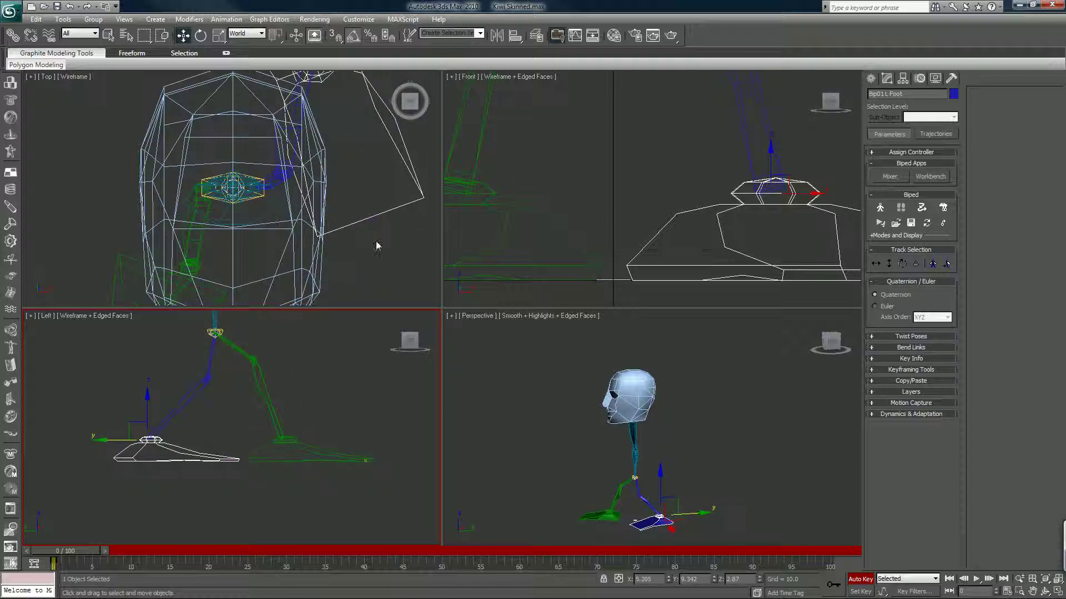
pyautogui.scroll(-5, 692, 199)
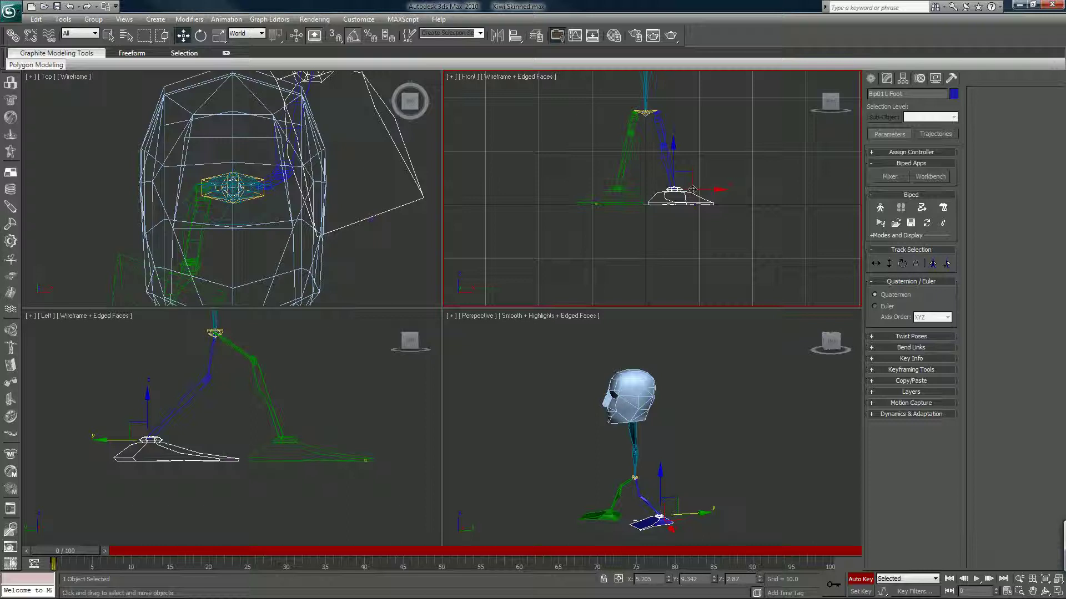
pyautogui.moveTo(687, 186); pyautogui.dragTo(676, 259, button='middle')
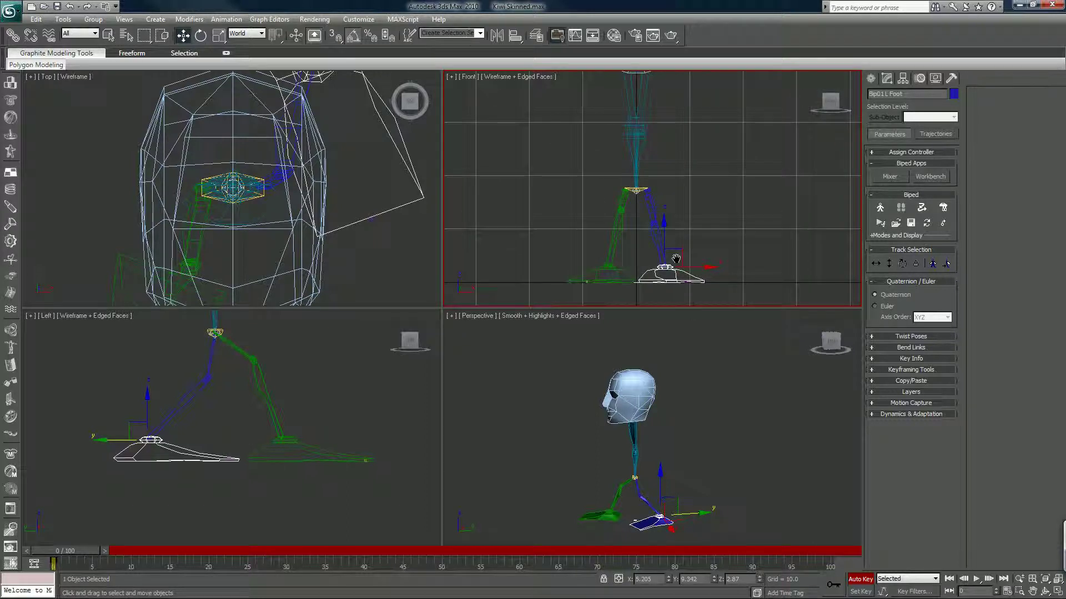
pyautogui.moveTo(641, 202); pyautogui.dragTo(638, 221, button='middle')
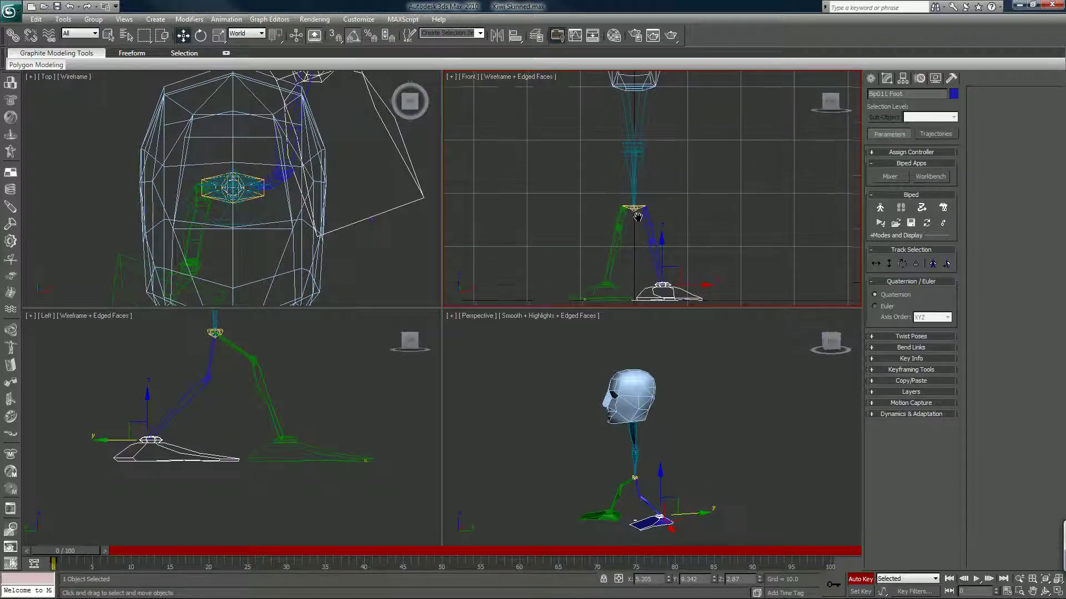
pyautogui.click(635, 195)
pyautogui.moveTo(225, 382); pyautogui.dragTo(217, 461, button='middle')
pyautogui.scroll(-2, 217, 461)
# At frame 0, rotate Bip01 Spine forward about 25° and tilt the neck and head about 5°
pyautogui.press('e')
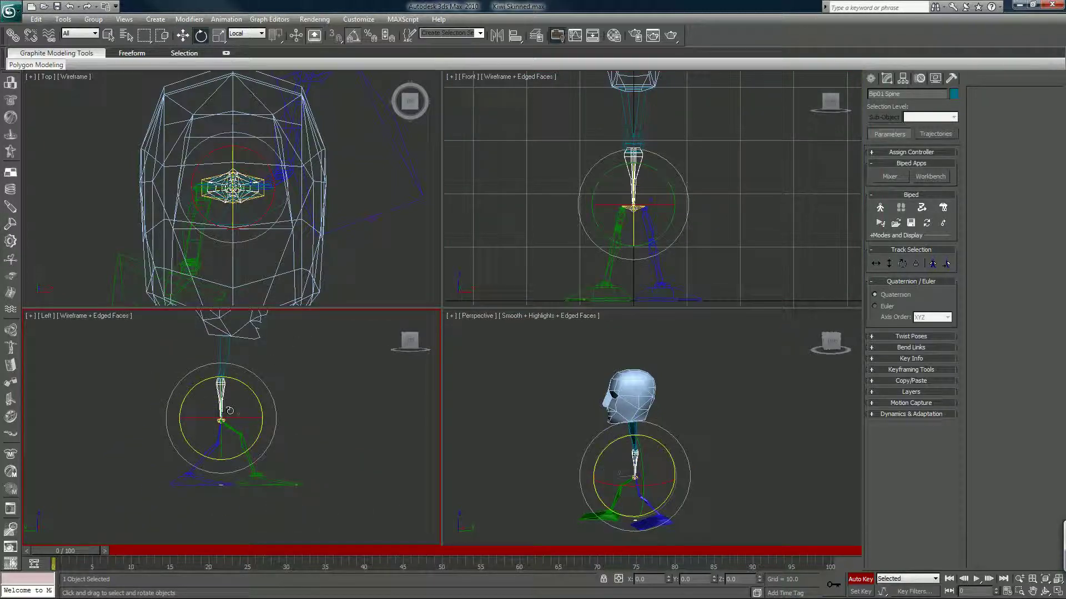
pyautogui.moveTo(250, 385); pyautogui.dragTo(267, 337)
pyautogui.click(236, 359)
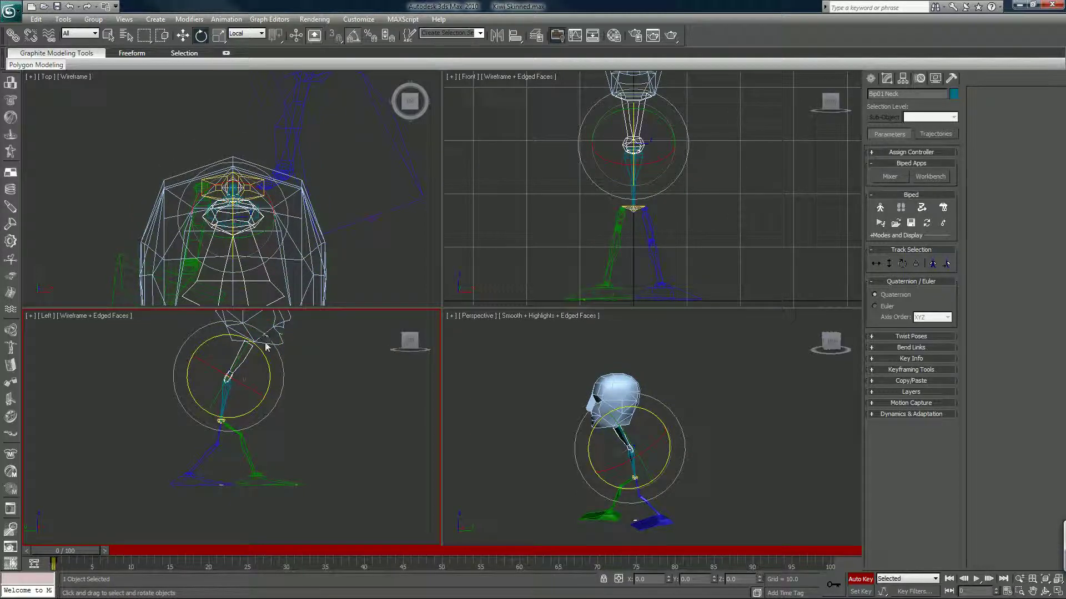
pyautogui.click(280, 333)
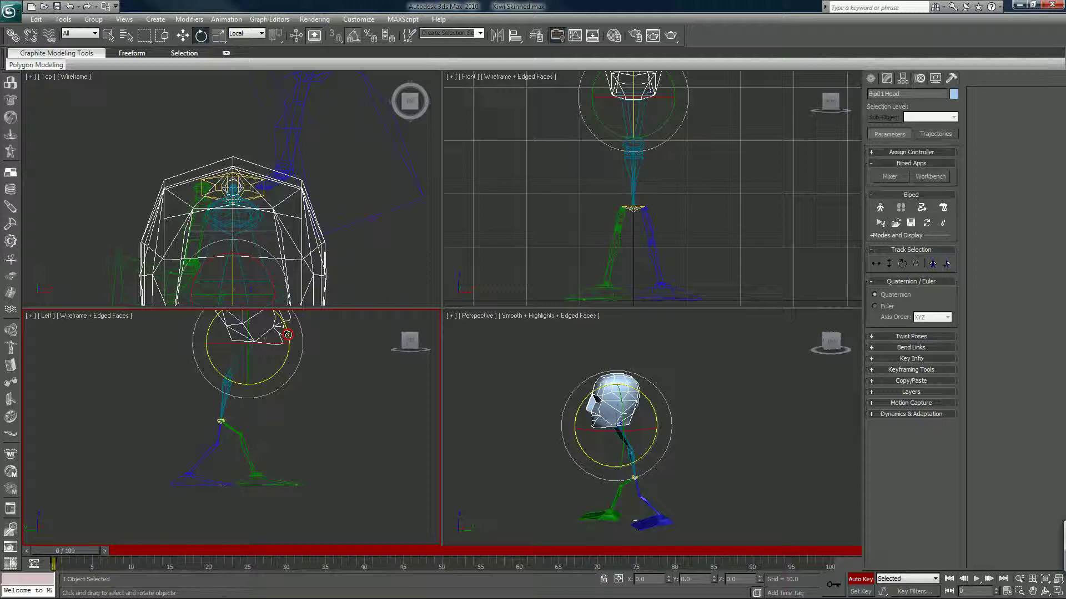
pyautogui.moveTo(289, 336); pyautogui.dragTo(288, 333)
pyautogui.rightClick(536, 244)
pyautogui.scroll(-2, 539, 242)
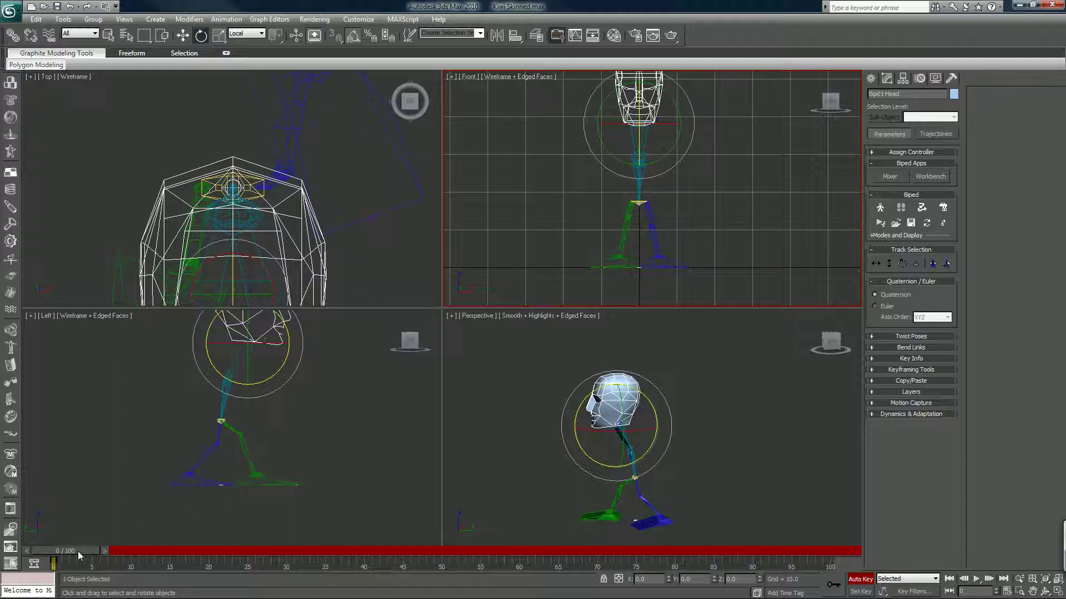
# At frame 20, give the left foot the right foot's Y value, -8.763
pyautogui.moveTo(78, 551); pyautogui.dragTo(226, 542)
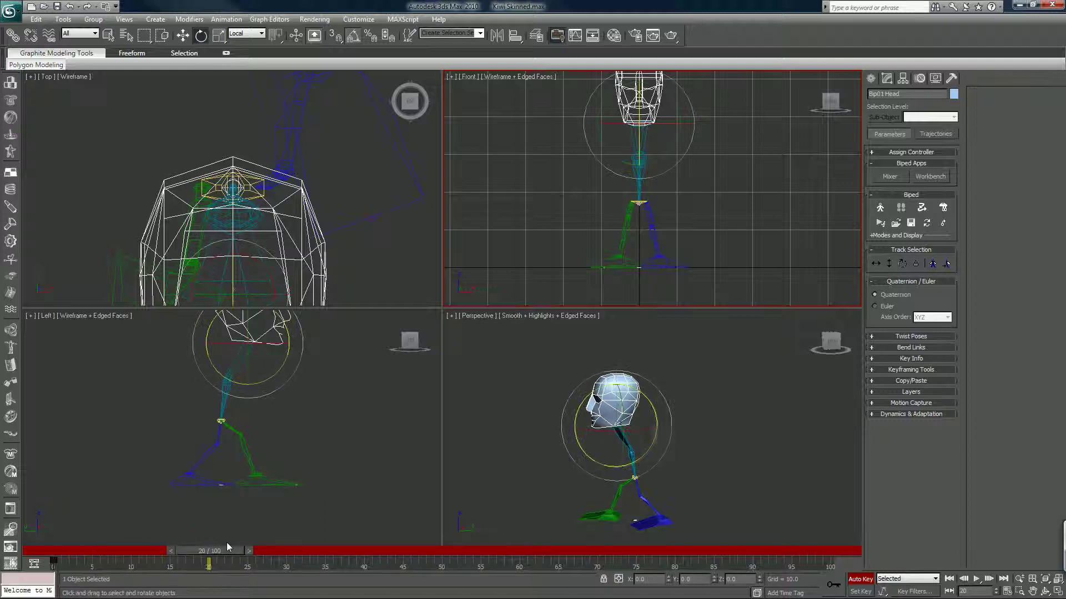
pyautogui.click(188, 482)
pyautogui.press('w')
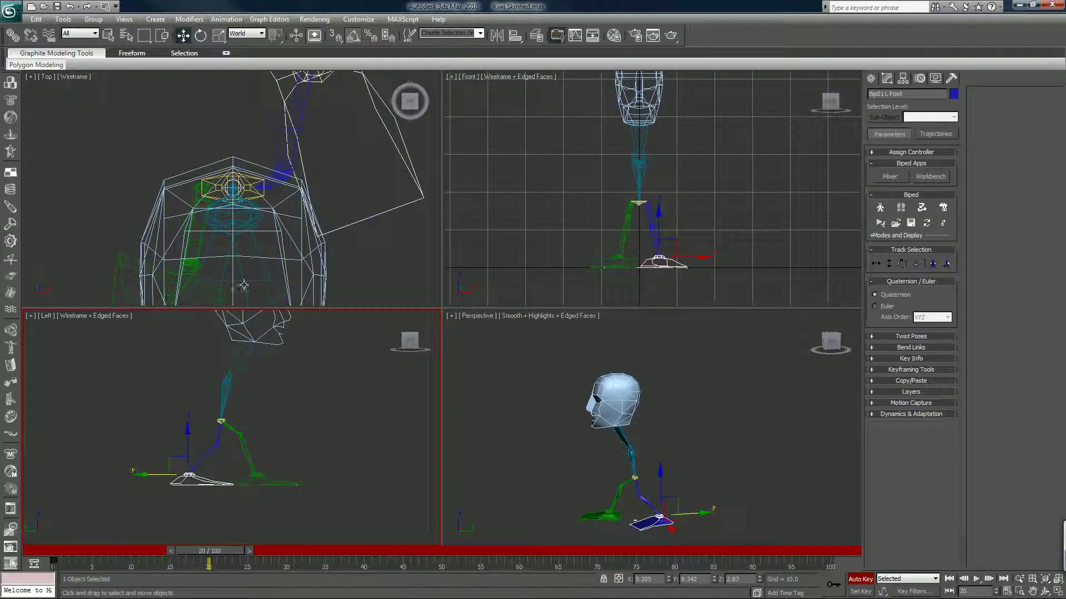
pyautogui.moveTo(154, 476); pyautogui.dragTo(184, 473)
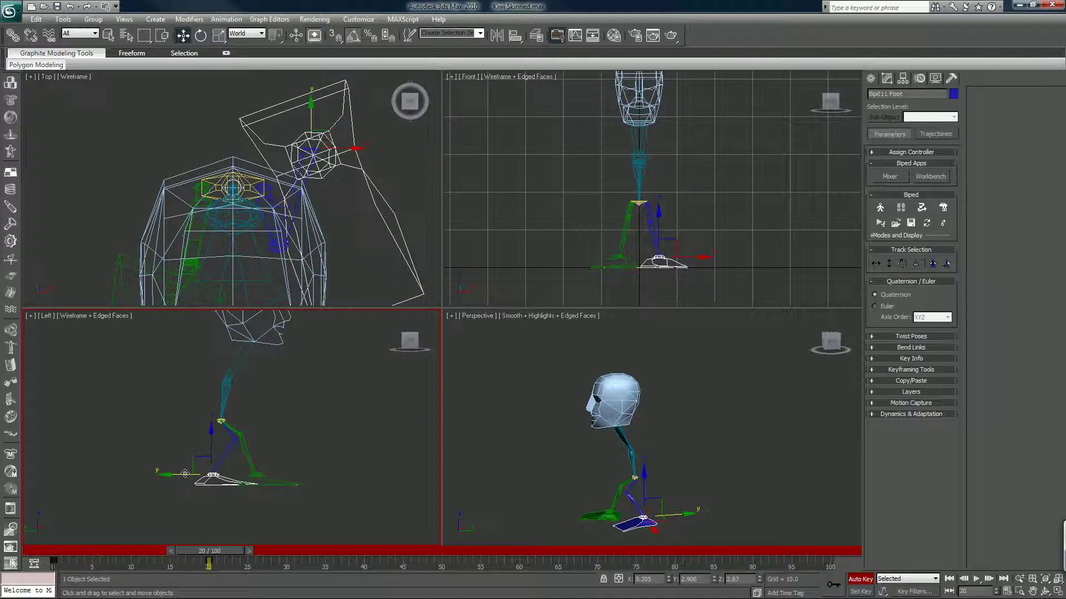
pyautogui.click(270, 482)
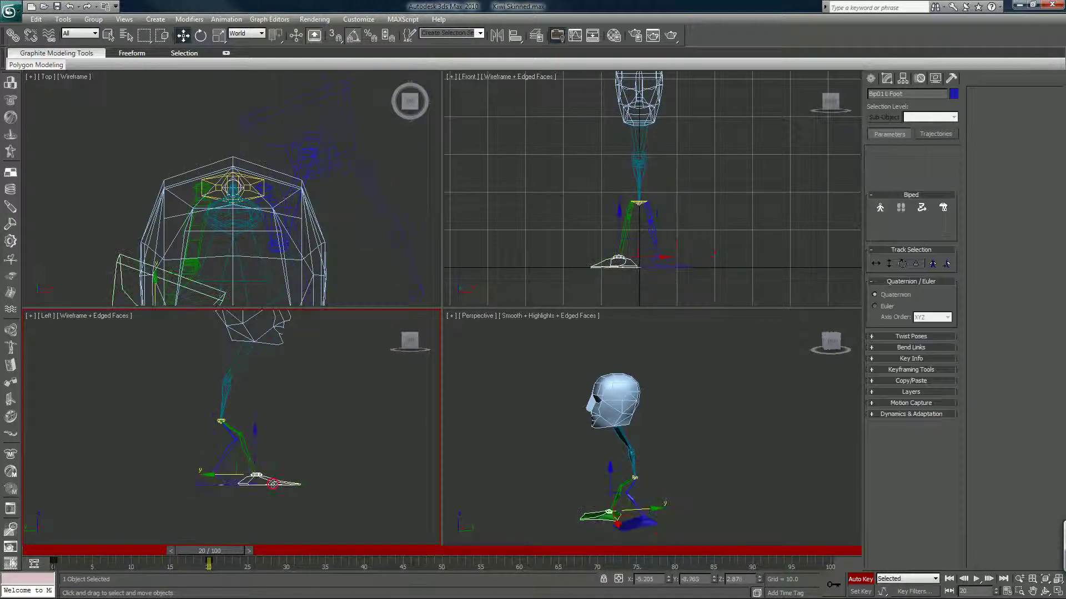
pyautogui.doubleClick(694, 579)
pyautogui.hotkey('ctrl', 'c')
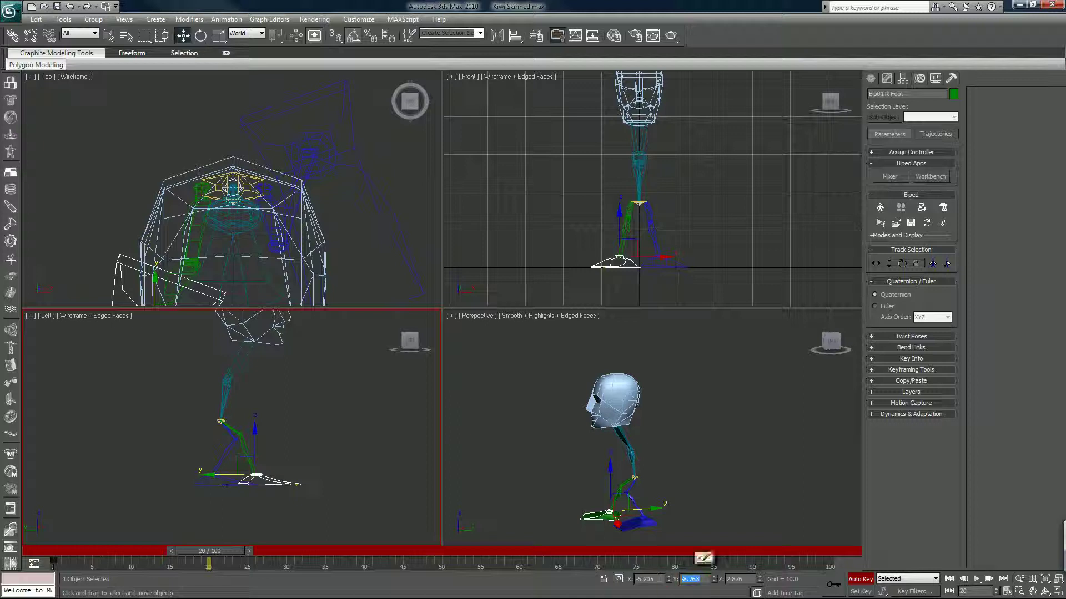
pyautogui.click(207, 486)
pyautogui.doubleClick(713, 579)
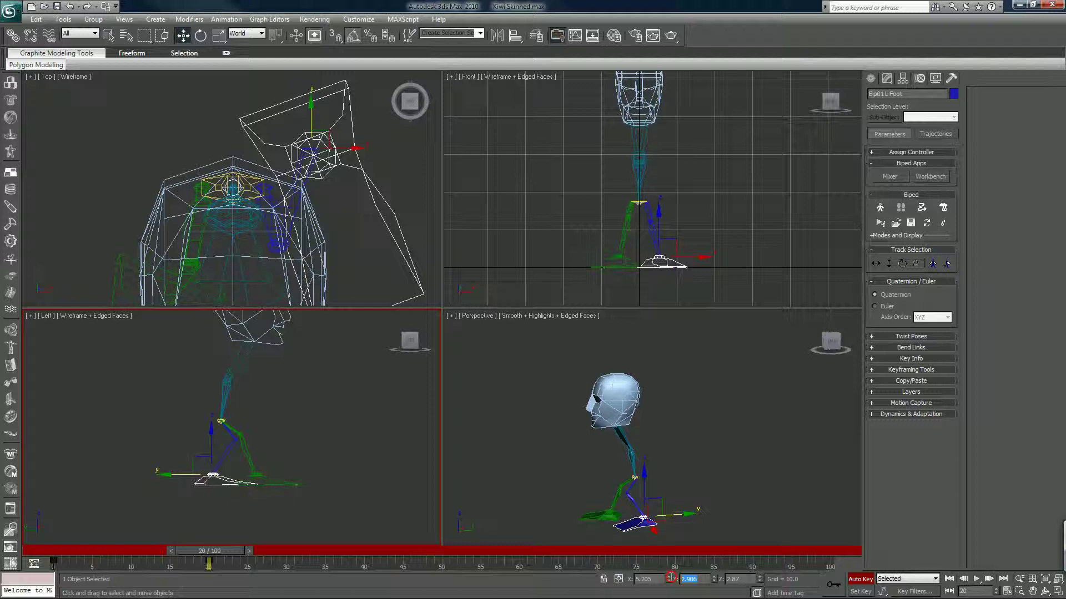
pyautogui.hotkey('ctrl', 'v')
pyautogui.press('Return')
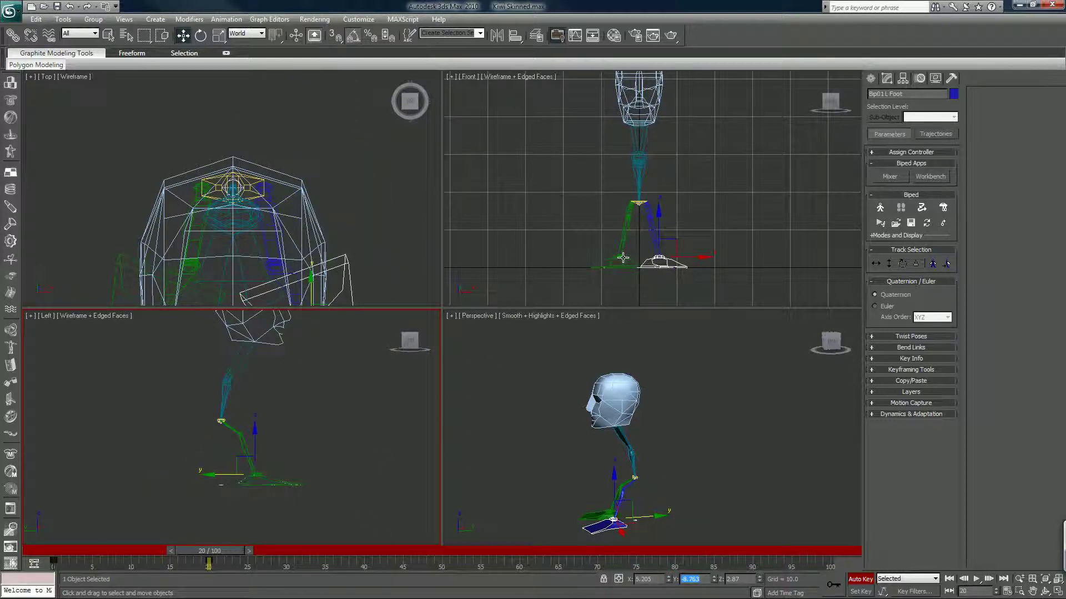
# Paste 9.342 as the right foot's Y position at frame 20
pyautogui.moveTo(208, 551); pyautogui.dragTo(67, 551)
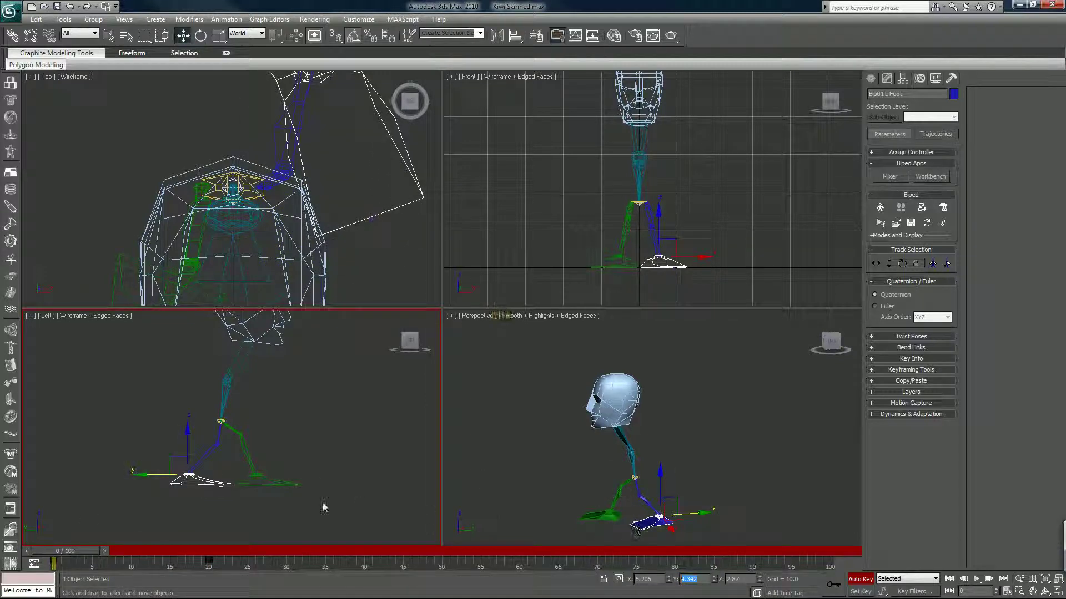
pyautogui.click(263, 483)
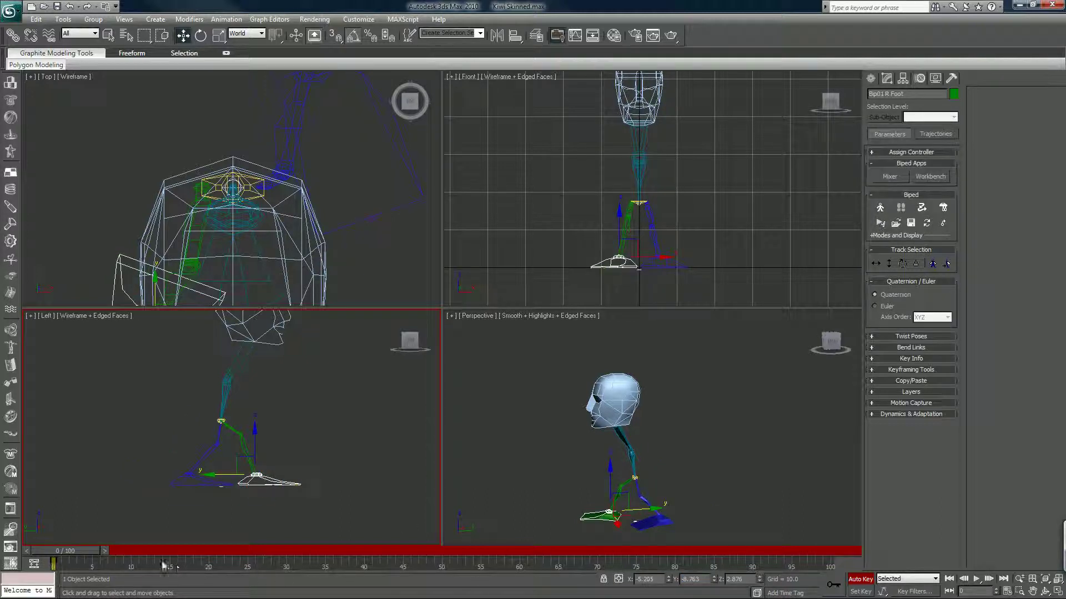
pyautogui.moveTo(132, 549); pyautogui.dragTo(220, 552)
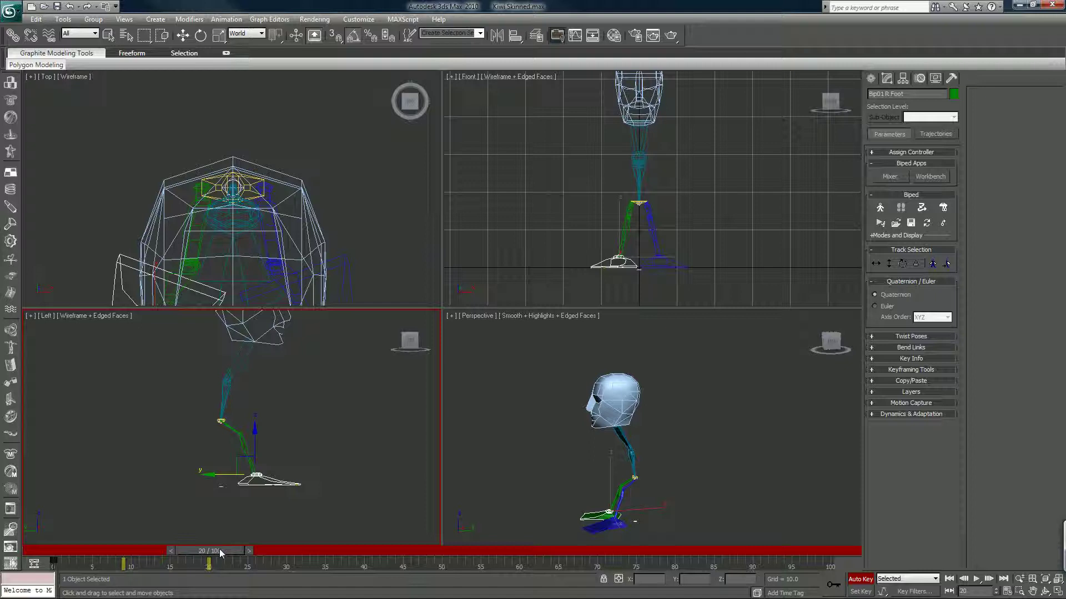
pyautogui.press('w')
pyautogui.moveTo(699, 580); pyautogui.dragTo(647, 579)
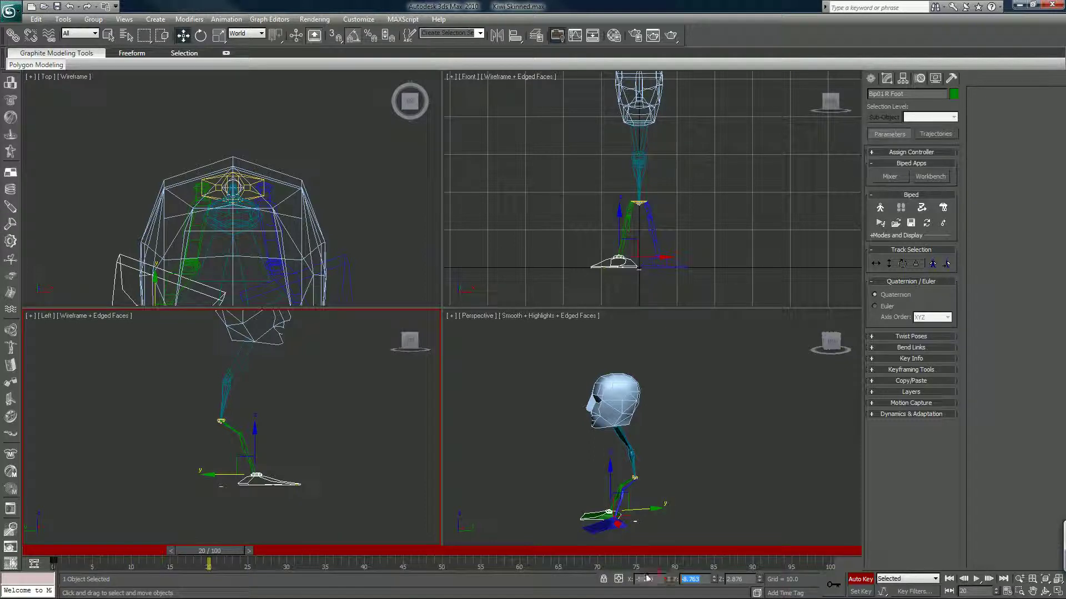
pyautogui.write('9.342')
pyautogui.press('Return')
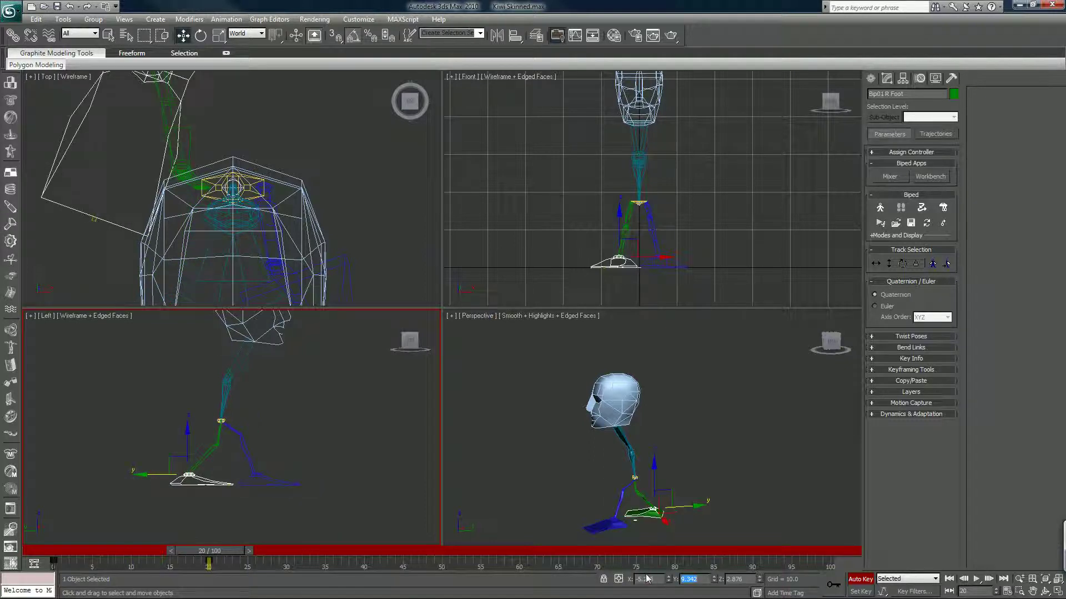
pyautogui.moveTo(206, 551); pyautogui.dragTo(22, 550)
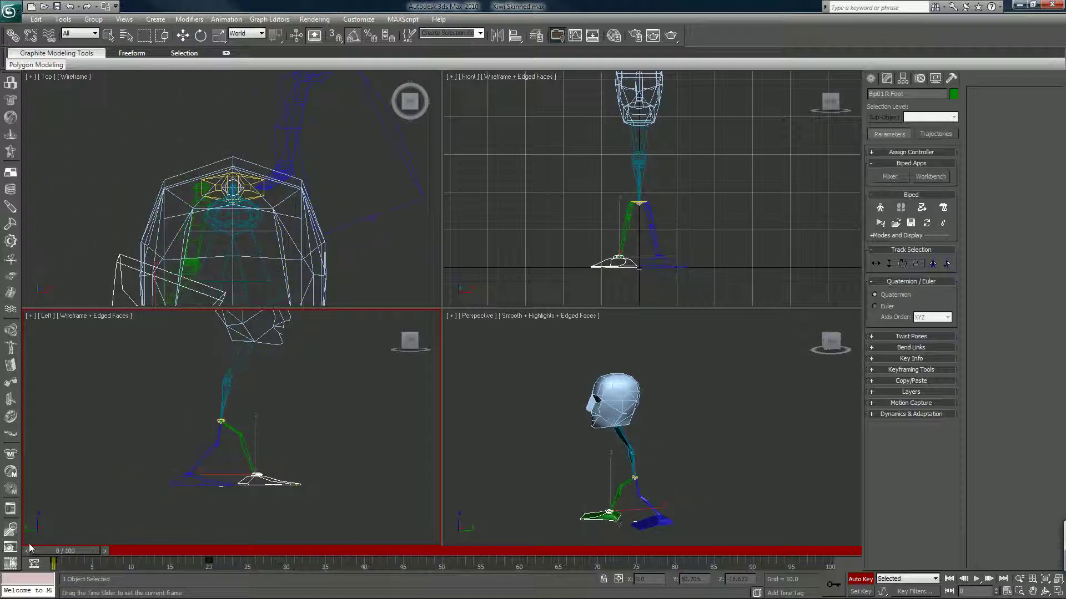
pyautogui.press('w')
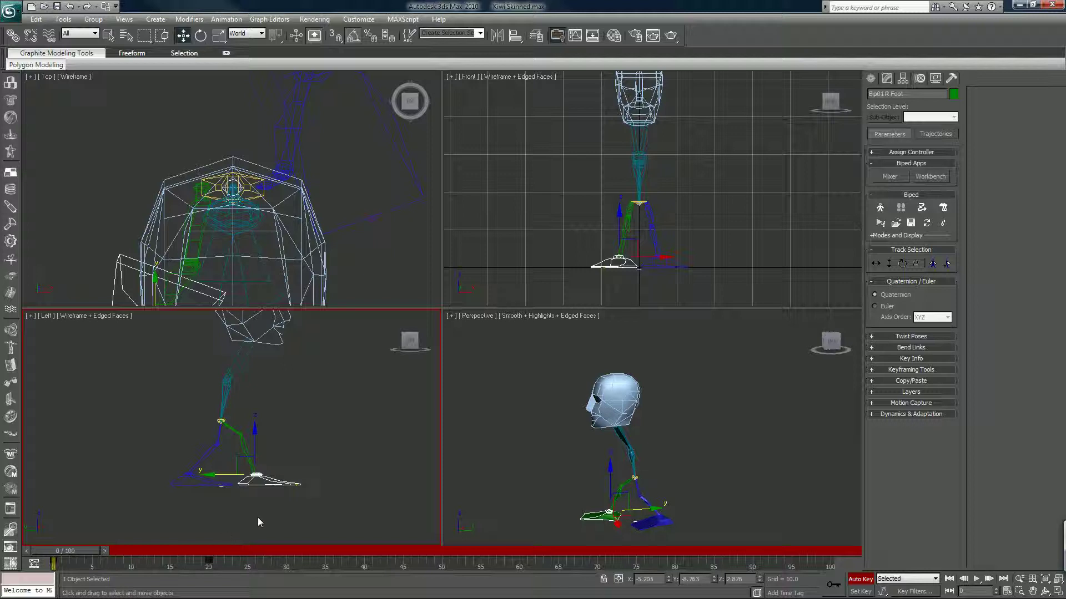
# Select both feet and Shift-copy their frame 0 key to frame 40 on the track bar
pyautogui.moveTo(207, 486); pyautogui.dragTo(189, 481)
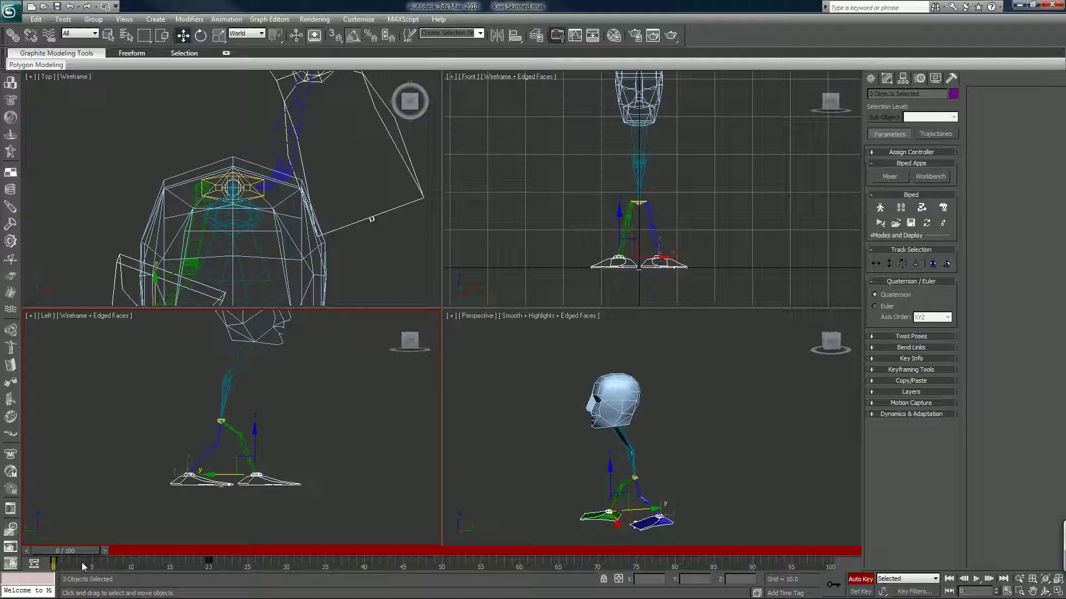
pyautogui.moveTo(75, 566); pyautogui.dragTo(364, 562)
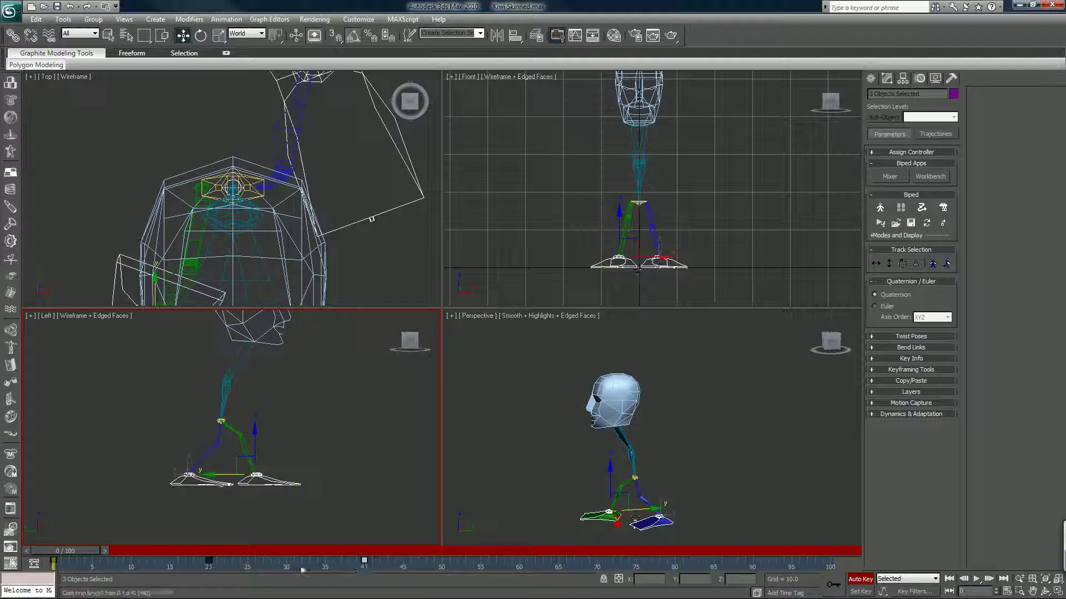
pyautogui.moveTo(94, 551); pyautogui.dragTo(164, 550)
pyautogui.press('w')
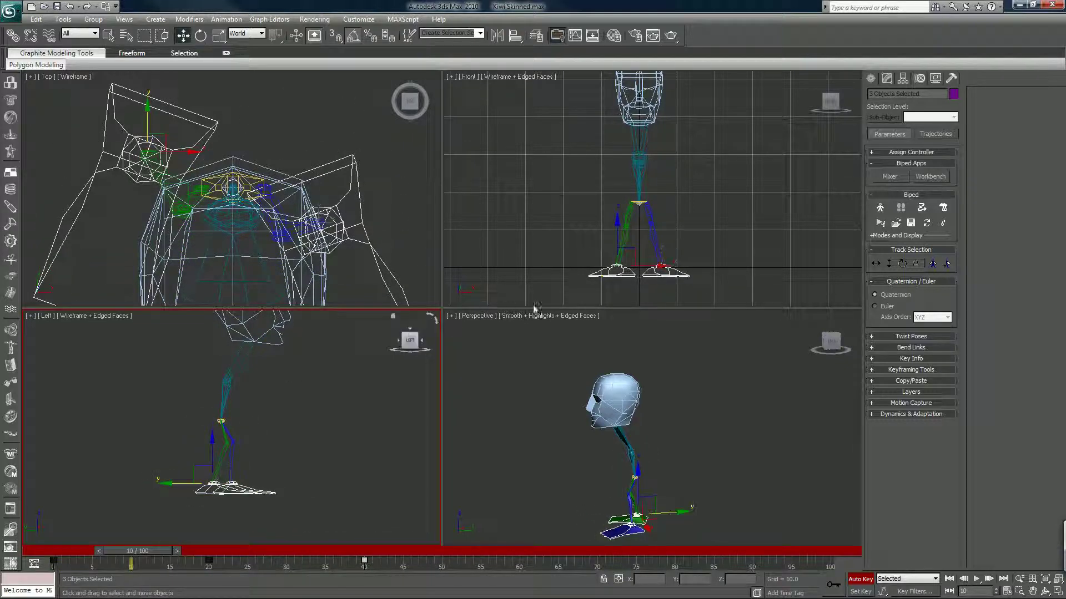
pyautogui.click(637, 227)
pyautogui.moveTo(638, 227); pyautogui.dragTo(639, 172, button='middle')
pyautogui.scroll(5, 640, 172)
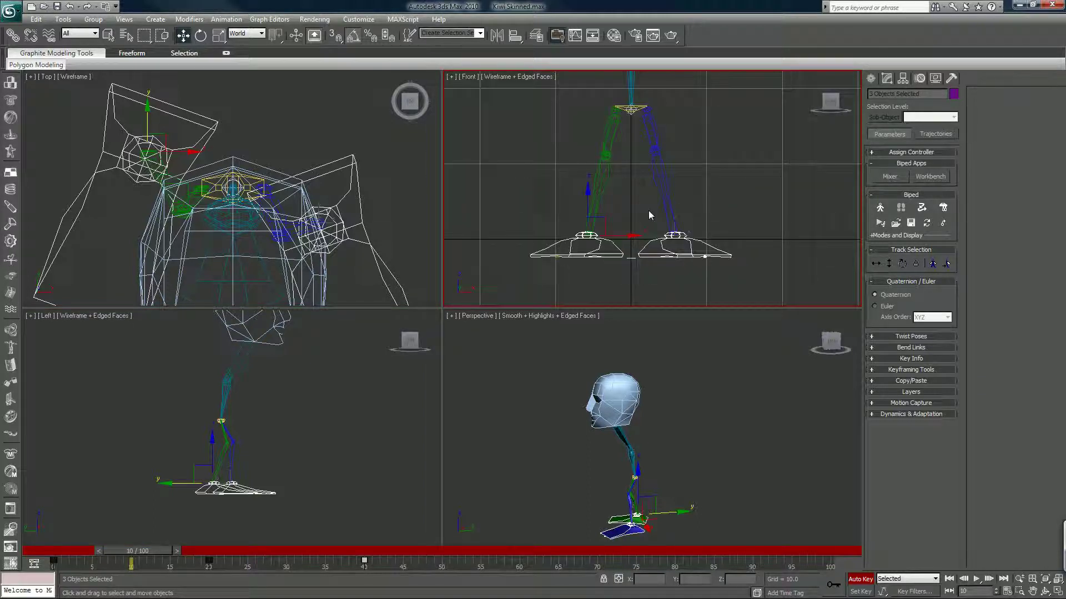
# Build the passing pose: right foot under the body, centre of mass raised vertically
pyautogui.click(652, 241)
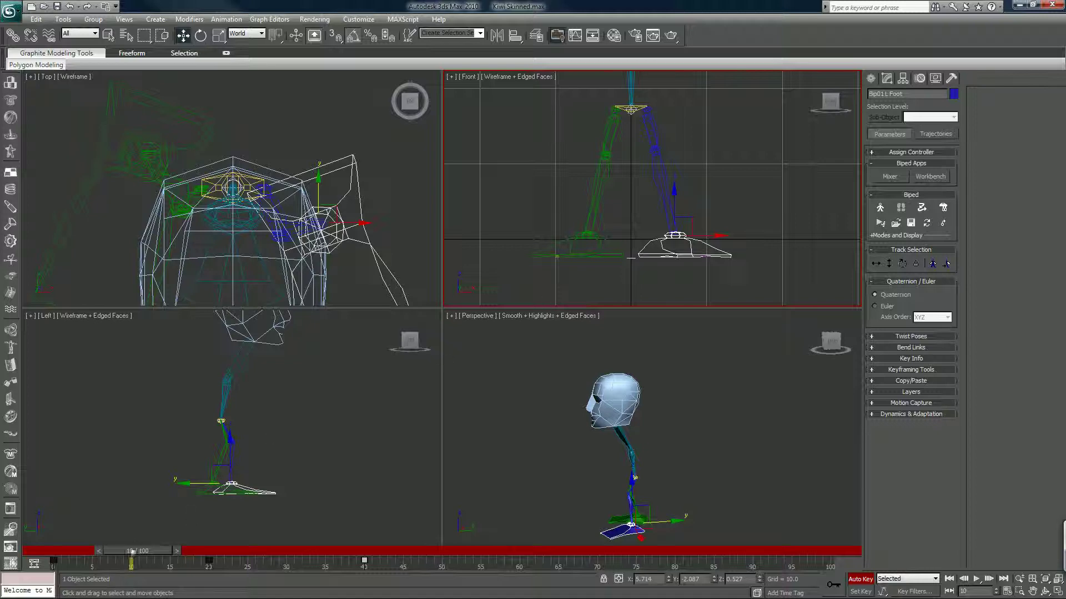
pyautogui.moveTo(131, 551); pyautogui.dragTo(82, 535)
pyautogui.press('w')
pyautogui.click(592, 248)
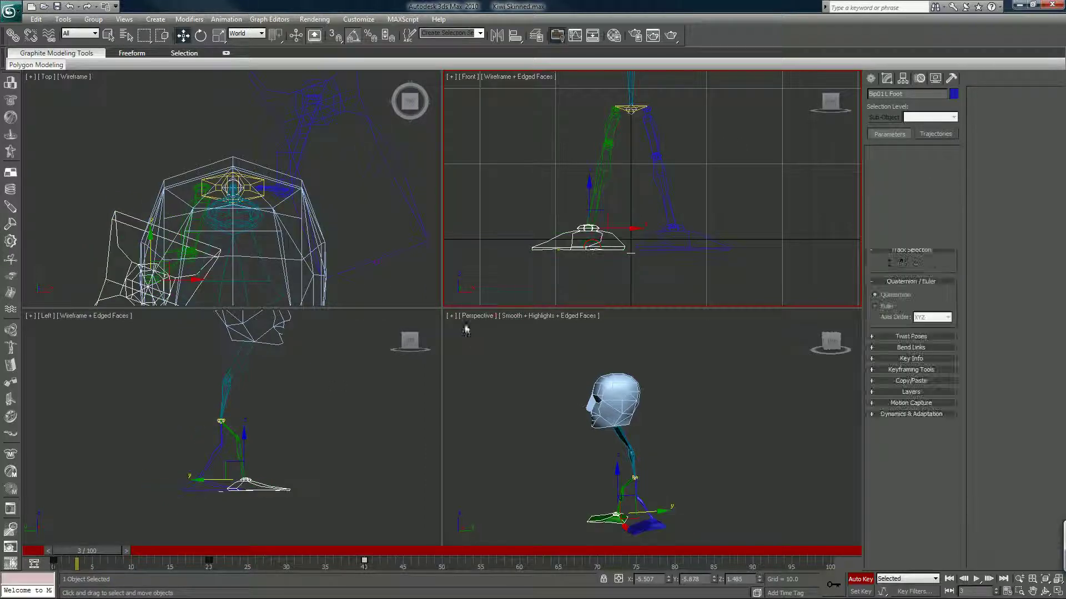
pyautogui.moveTo(100, 552); pyautogui.dragTo(135, 553)
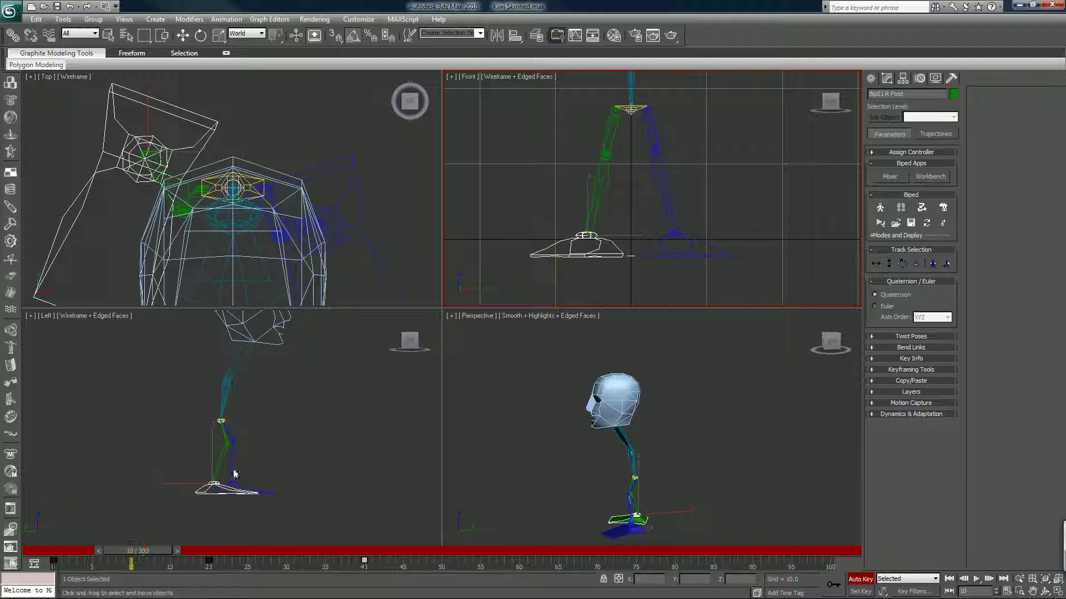
pyautogui.moveTo(604, 227); pyautogui.dragTo(637, 246)
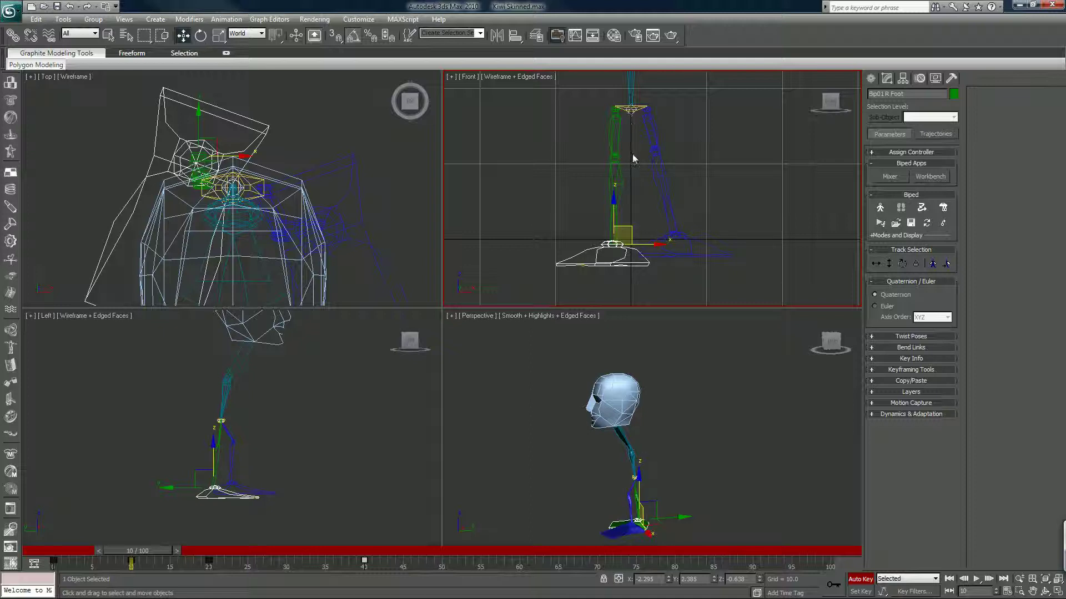
pyautogui.click(888, 263)
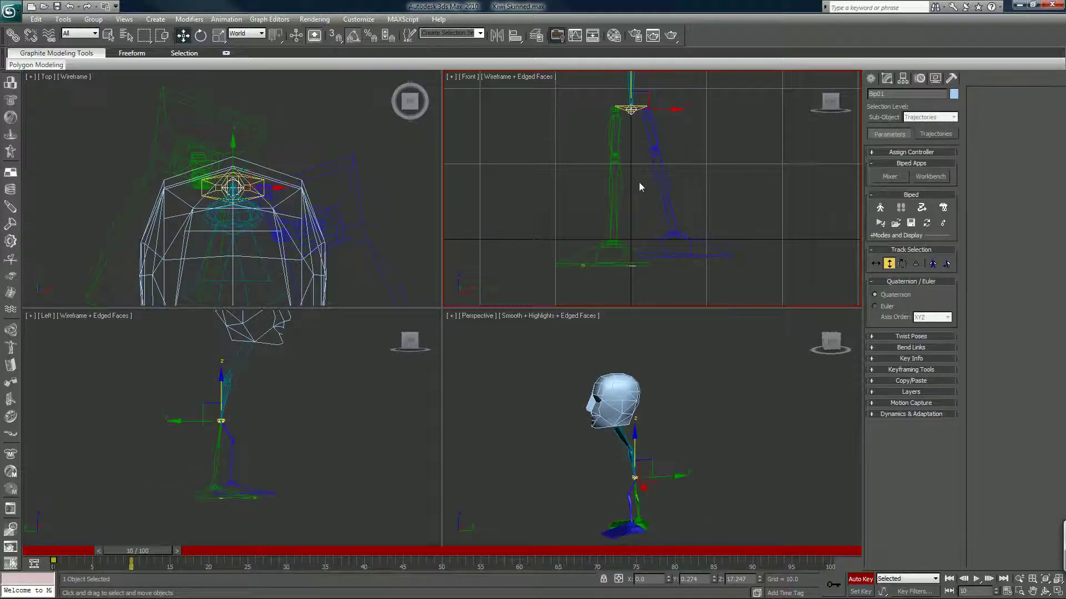
pyautogui.moveTo(631, 186); pyautogui.dragTo(633, 200, button='middle')
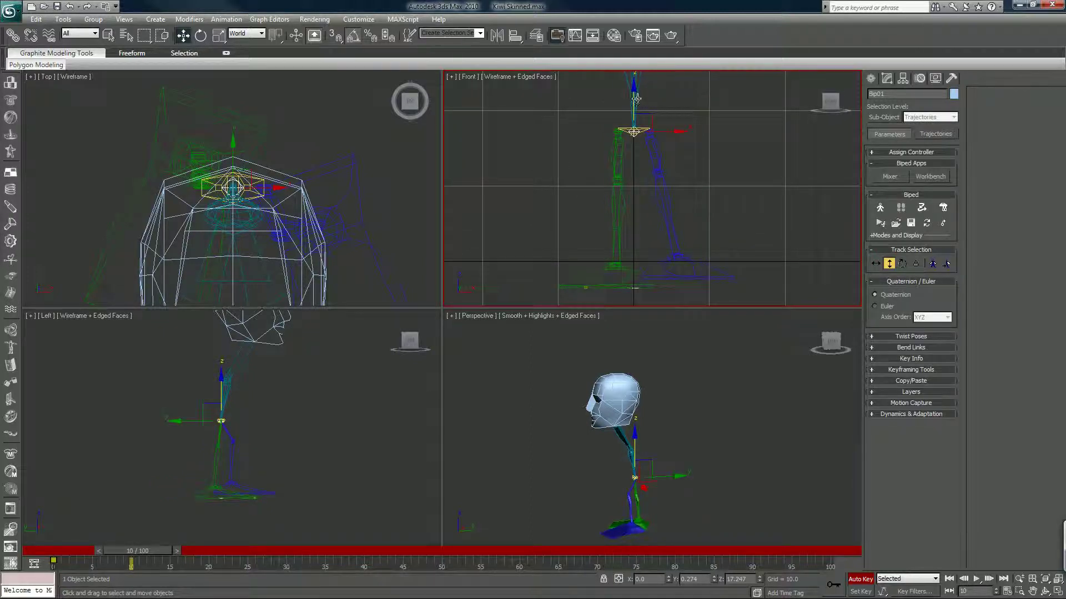
pyautogui.moveTo(635, 100); pyautogui.dragTo(633, 73)
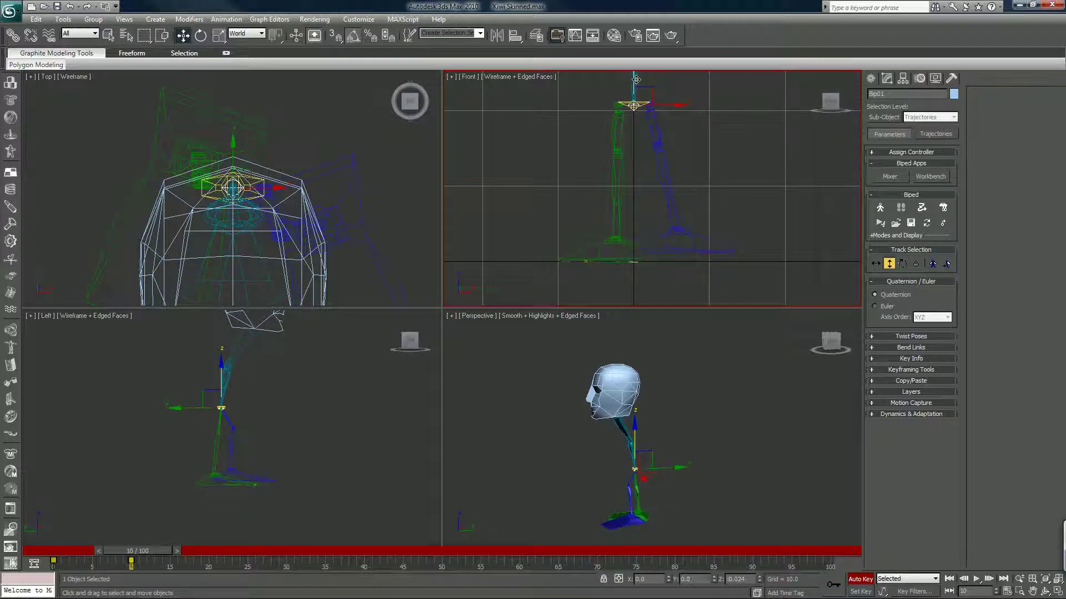
pyautogui.moveTo(634, 79); pyautogui.dragTo(640, 78)
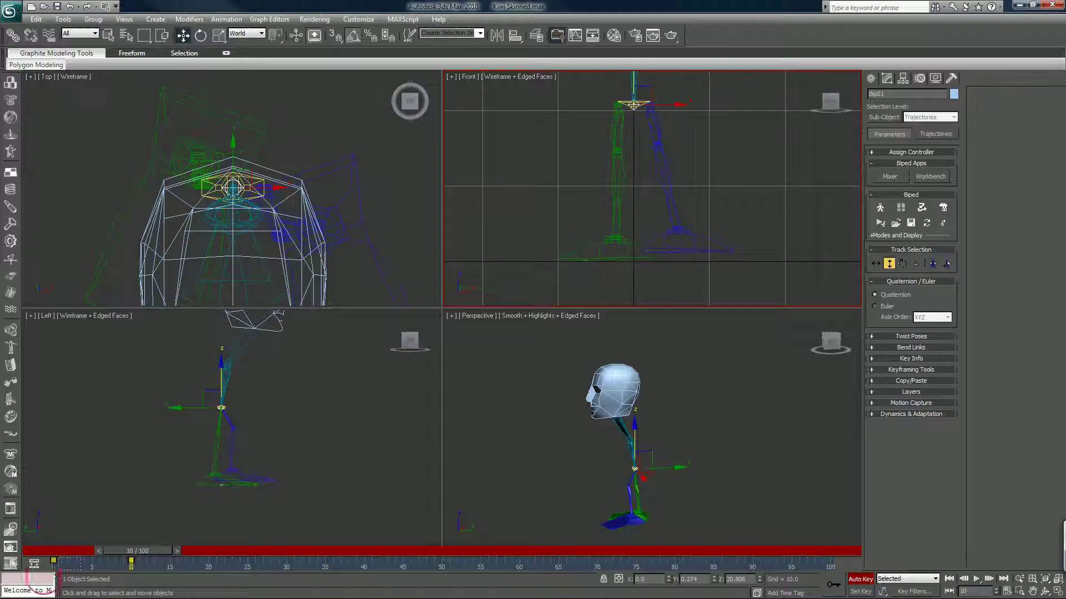
# Shift-copy track bar keys from frames 0, 10 and 20 to frames 20, 30 and 40
pyautogui.keyDown('shift'); pyautogui.moveTo(53, 561); pyautogui.dragTo(213, 577); pyautogui.keyUp('shift')
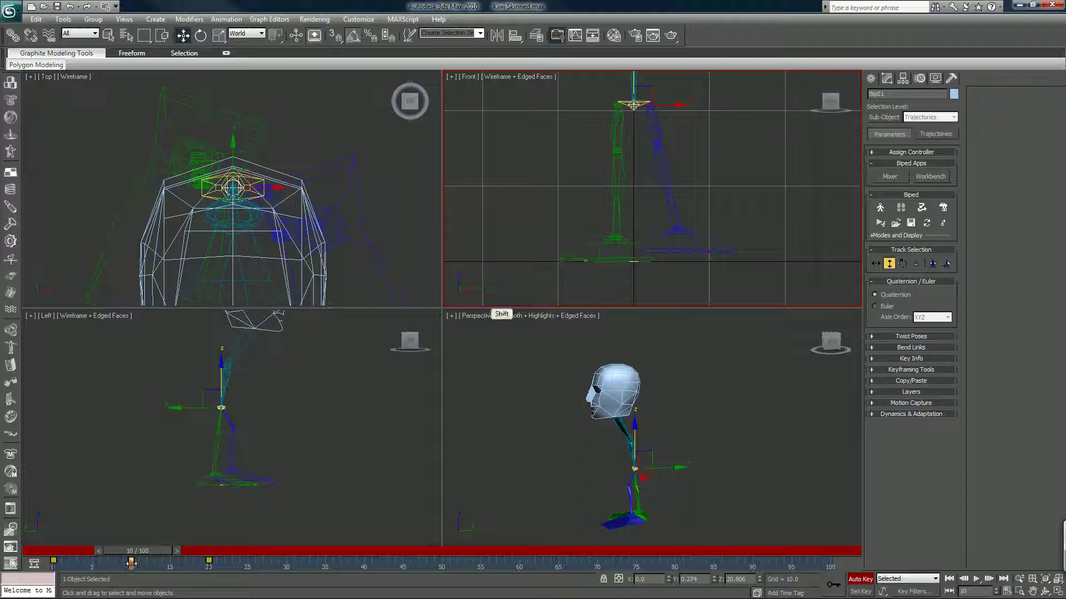
pyautogui.keyDown('shift'); pyautogui.moveTo(131, 562); pyautogui.dragTo(286, 563); pyautogui.keyUp('shift')
pyautogui.keyDown('shift'); pyautogui.moveTo(209, 561); pyautogui.dragTo(364, 560); pyautogui.keyUp('shift')
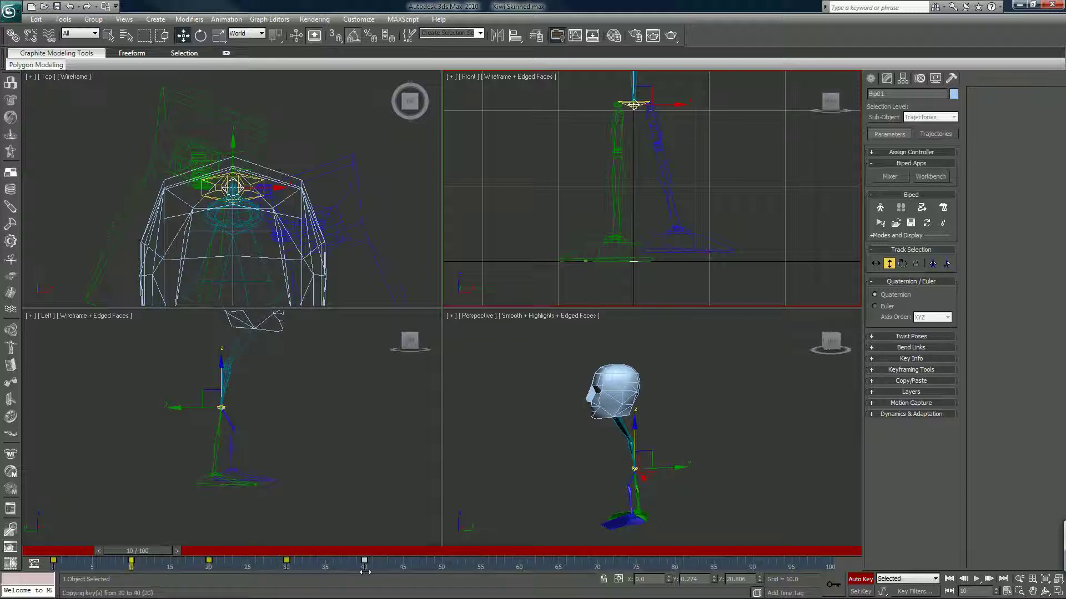
pyautogui.moveTo(168, 551); pyautogui.dragTo(315, 537)
# Move Bip01 L Foot down and further left at frame 30 in the Front viewport
pyautogui.press('w')
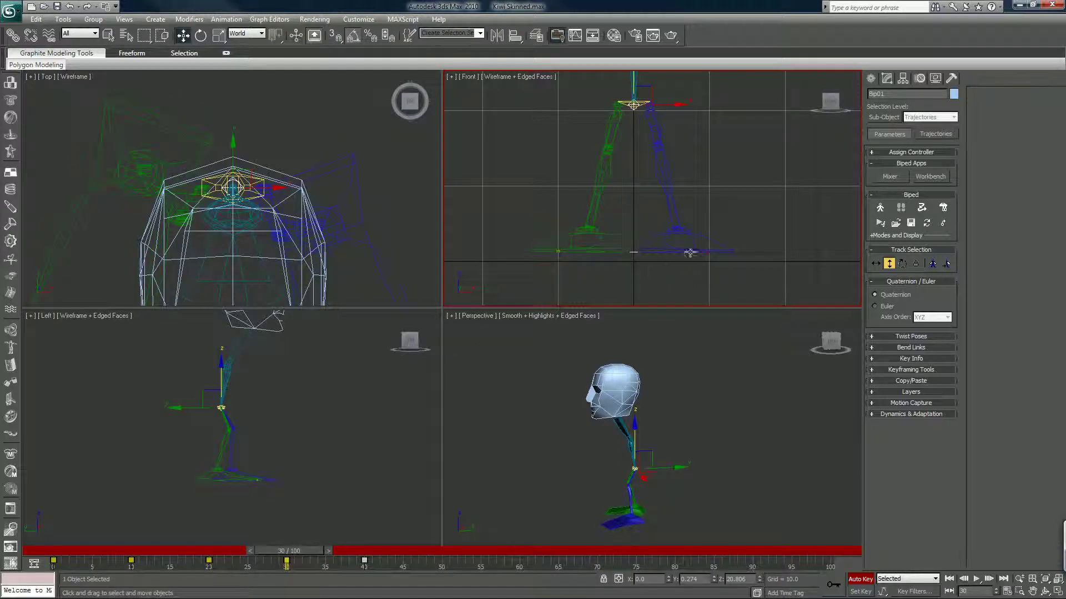
pyautogui.click(678, 244)
pyautogui.moveTo(692, 228); pyautogui.dragTo(676, 238)
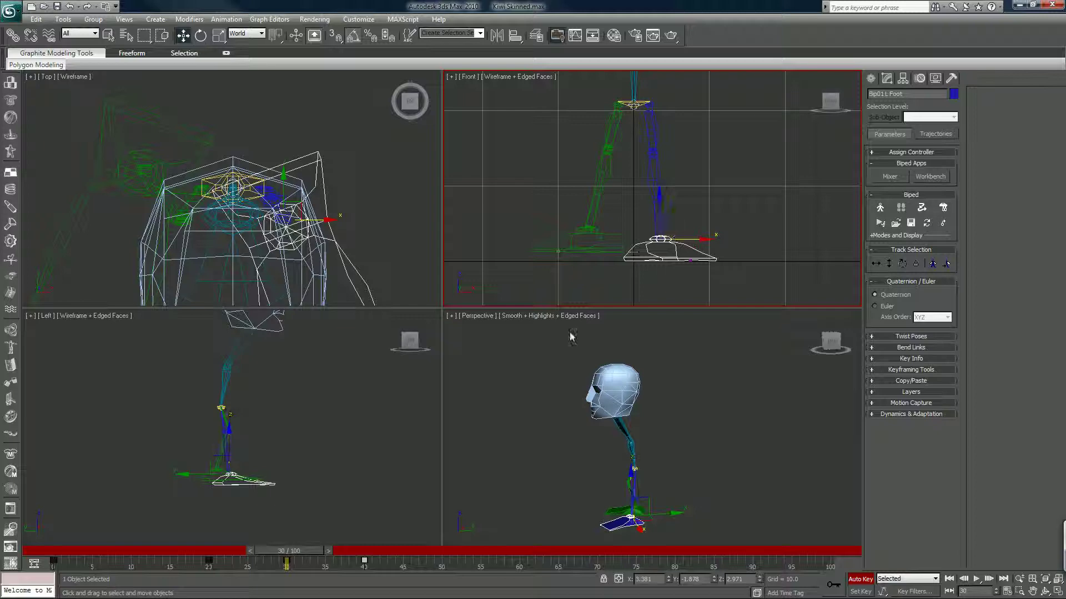
pyautogui.moveTo(281, 551)
pyautogui.mouseDown()
pyautogui.moveTo(130, 560)
pyautogui.moveTo(286, 541)
pyautogui.mouseUp()
pyautogui.press('w')
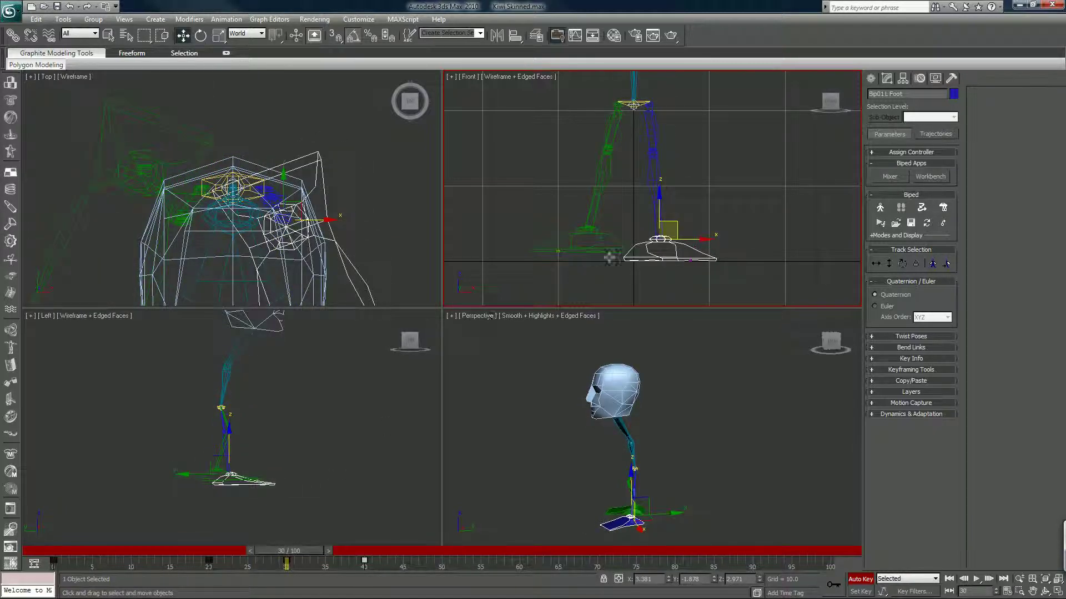
pyautogui.moveTo(681, 222); pyautogui.dragTo(666, 230)
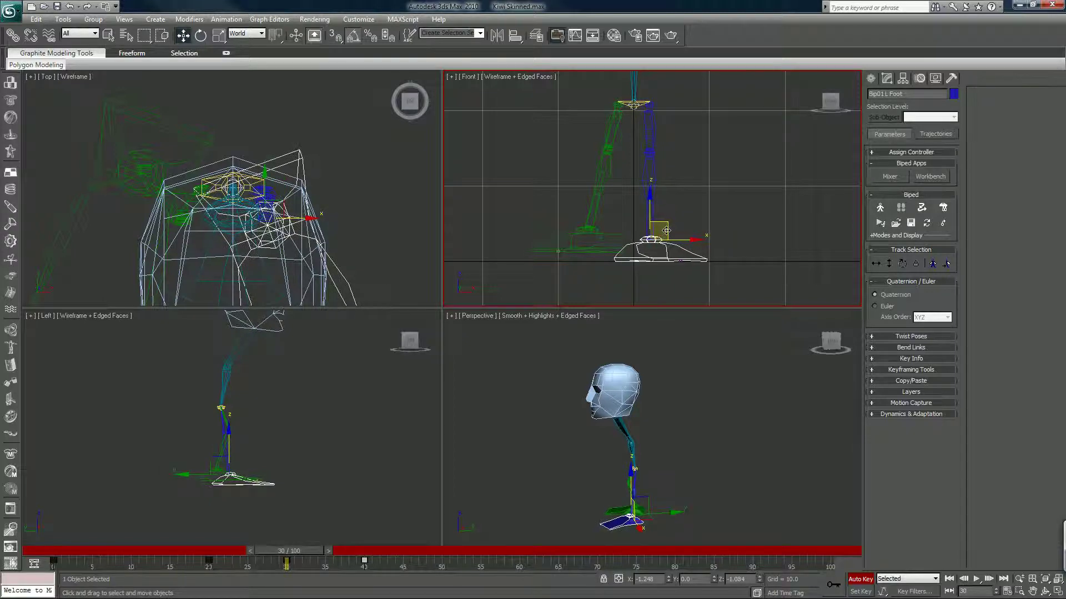
pyautogui.moveTo(308, 549); pyautogui.dragTo(146, 504)
pyautogui.press('w')
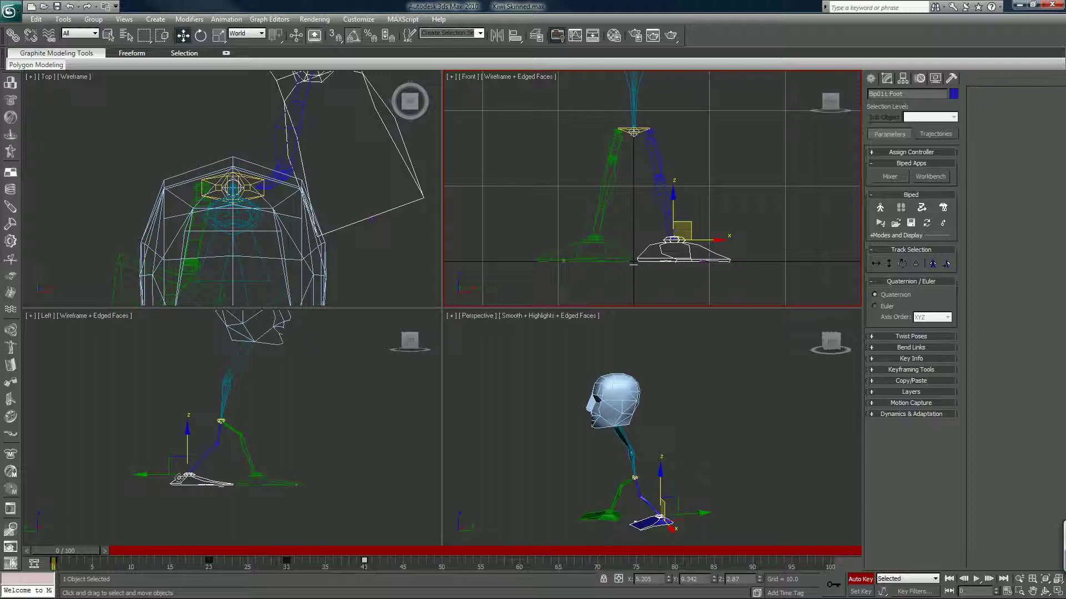
# Tilt the left foot about -20° at frame 5 in the Left viewport
pyautogui.press('e')
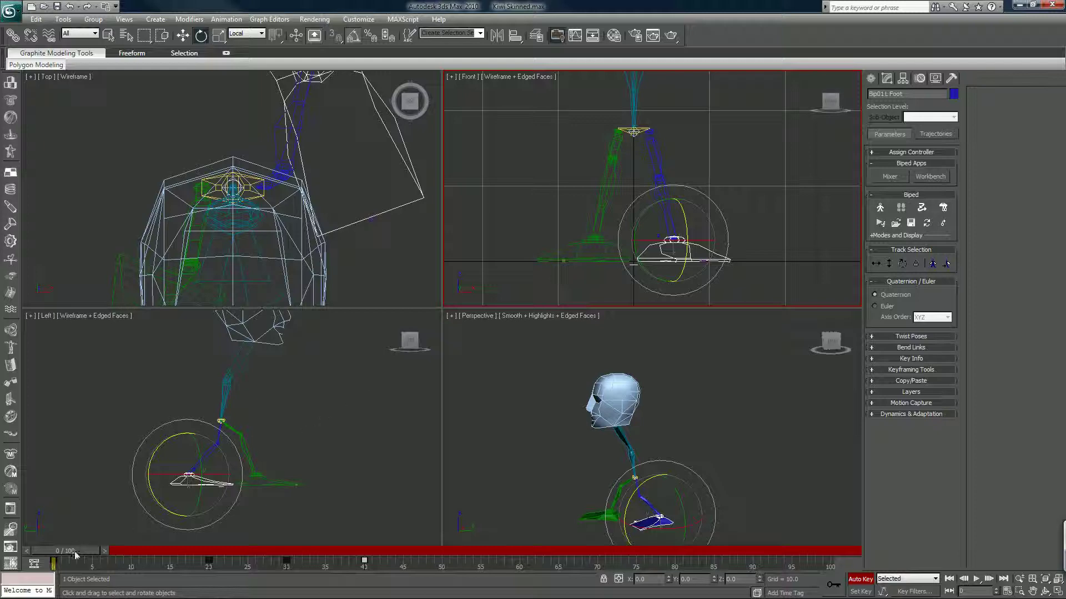
pyautogui.moveTo(75, 555); pyautogui.dragTo(112, 560)
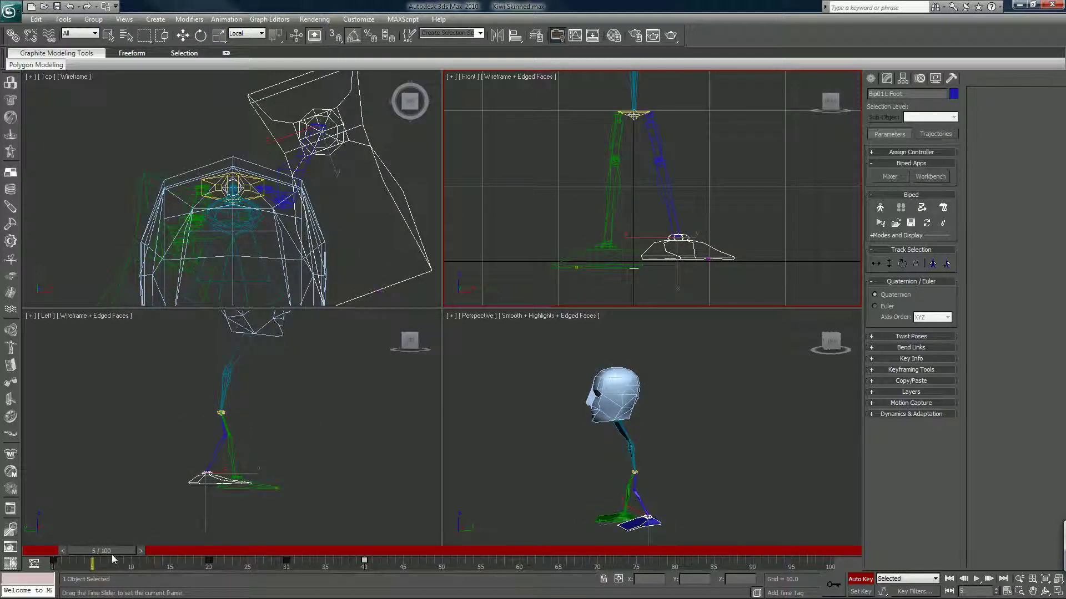
pyautogui.press('e')
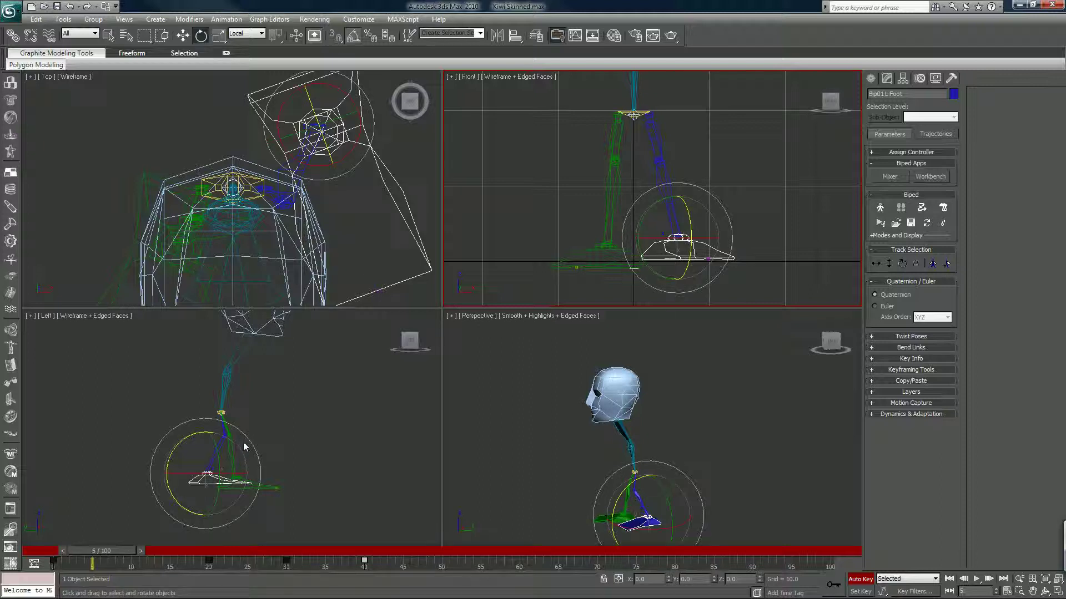
pyautogui.click(173, 445)
pyautogui.moveTo(177, 446); pyautogui.dragTo(181, 438)
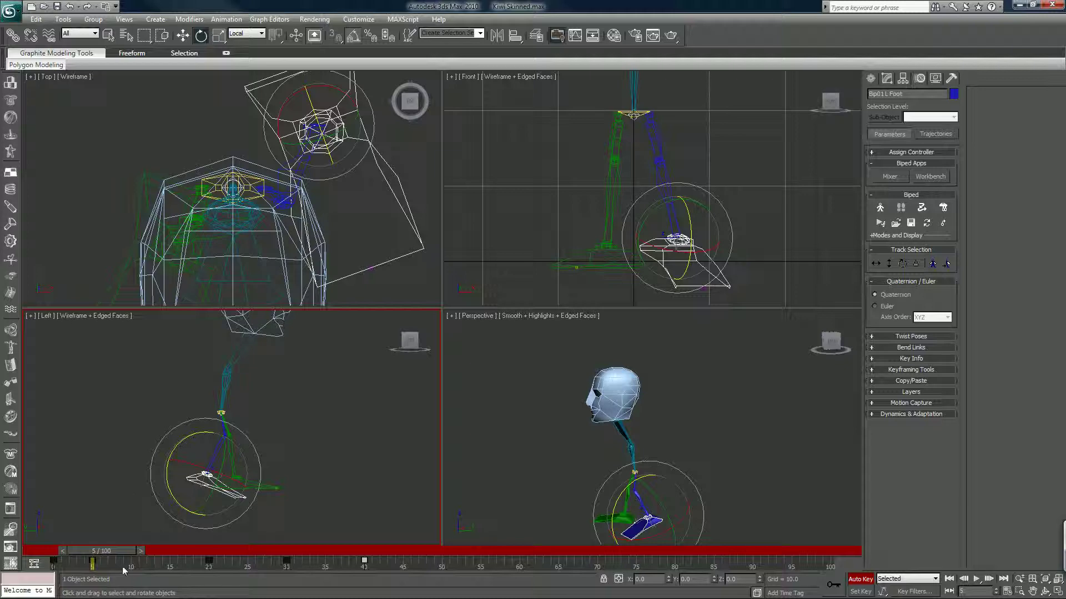
pyautogui.moveTo(123, 550); pyautogui.dragTo(161, 551)
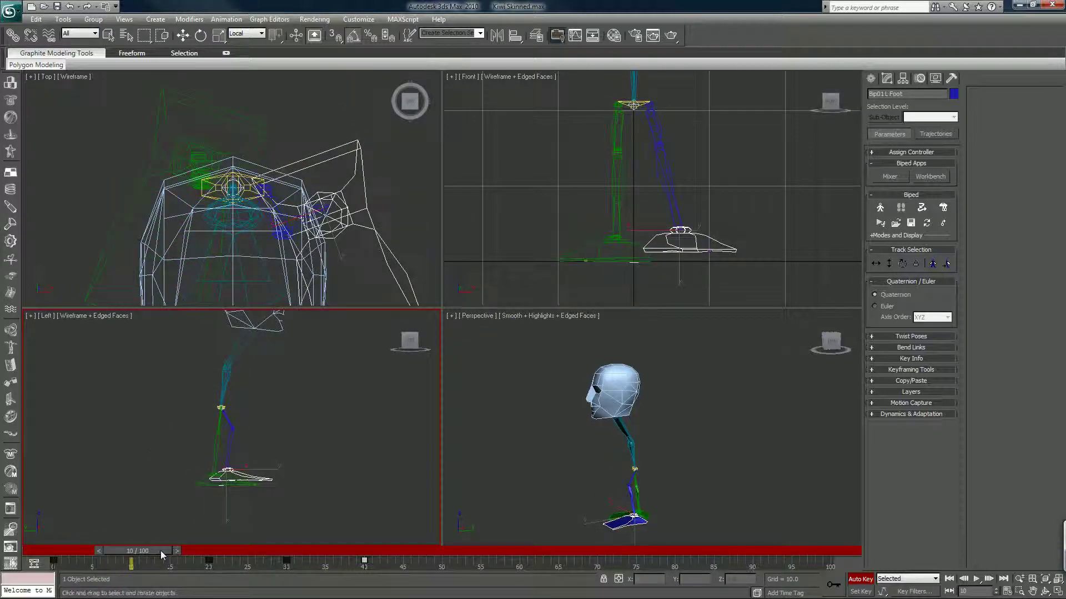
pyautogui.moveTo(206, 438); pyautogui.dragTo(205, 438)
pyautogui.moveTo(137, 550); pyautogui.dragTo(102, 550)
pyautogui.moveTo(184, 440); pyautogui.dragTo(199, 434)
# Rotate the left foot 15° at frame 15 for the foot roll
pyautogui.moveTo(106, 550); pyautogui.dragTo(180, 554)
pyautogui.press('e')
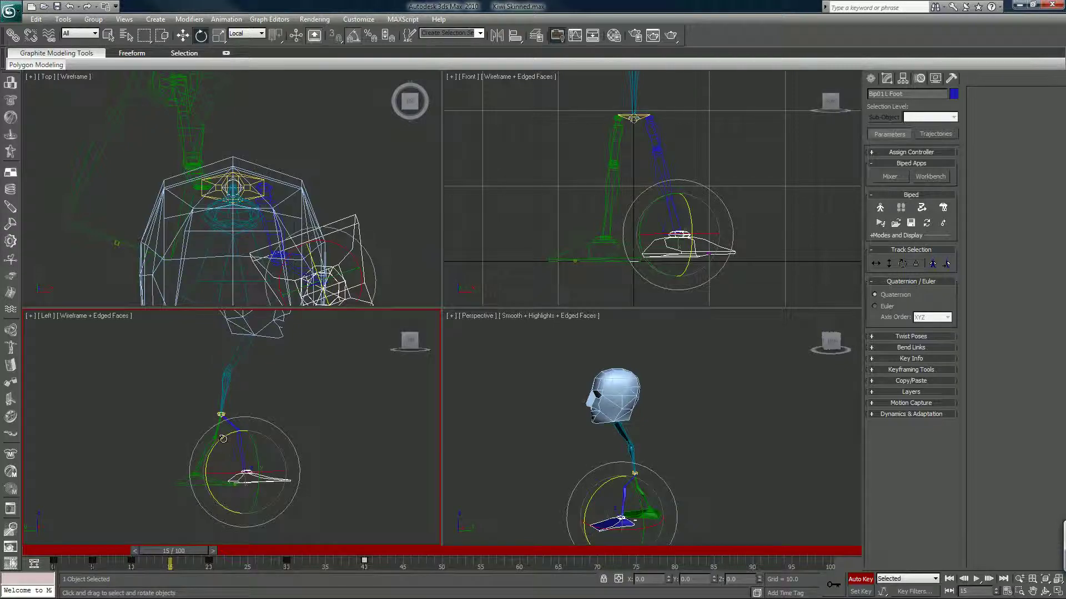
pyautogui.moveTo(223, 439); pyautogui.dragTo(214, 444)
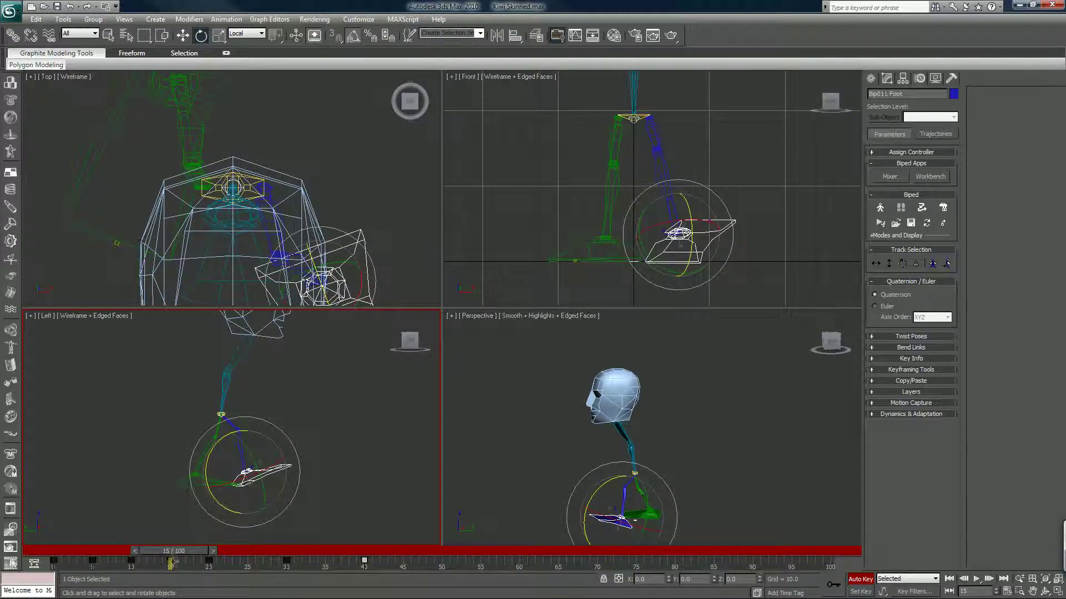
pyautogui.moveTo(181, 551); pyautogui.dragTo(111, 547)
pyautogui.press('e')
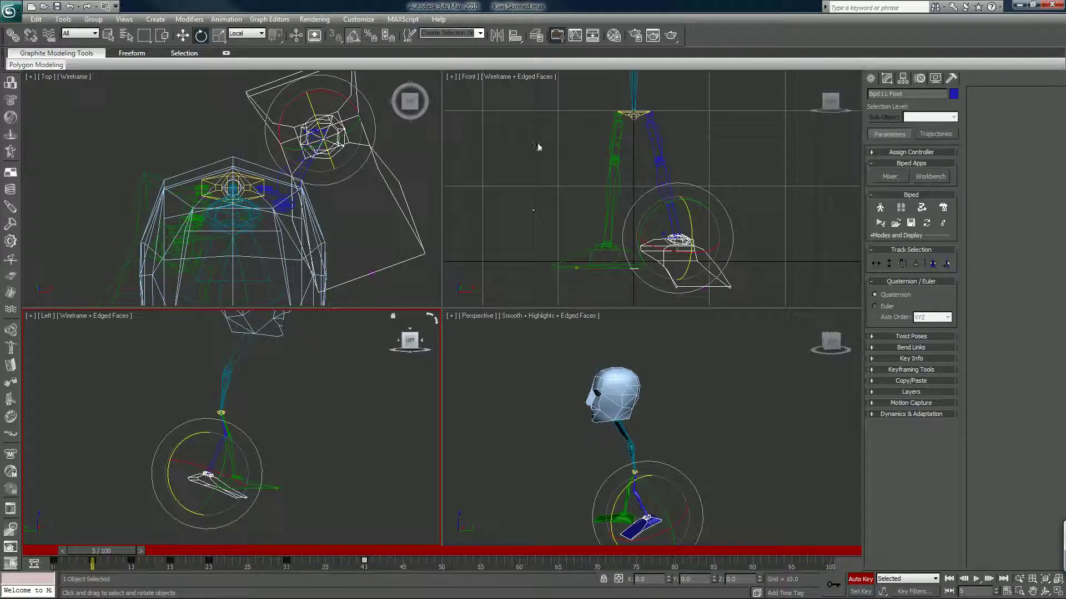
# At frame 5, raise the body with Body Vertical and lift the left foot
pyautogui.click(183, 36)
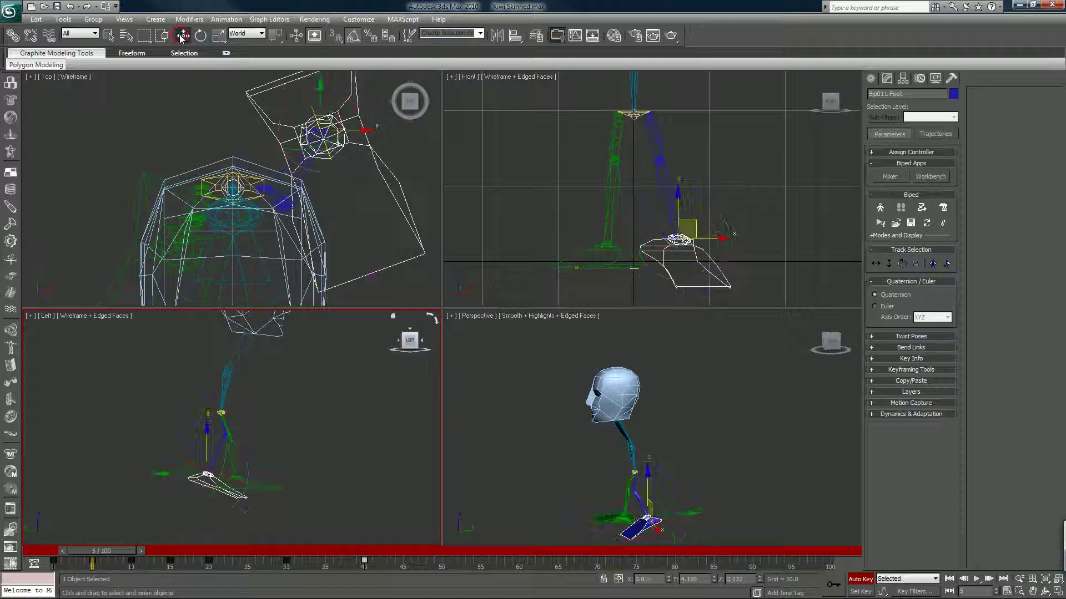
pyautogui.click(890, 264)
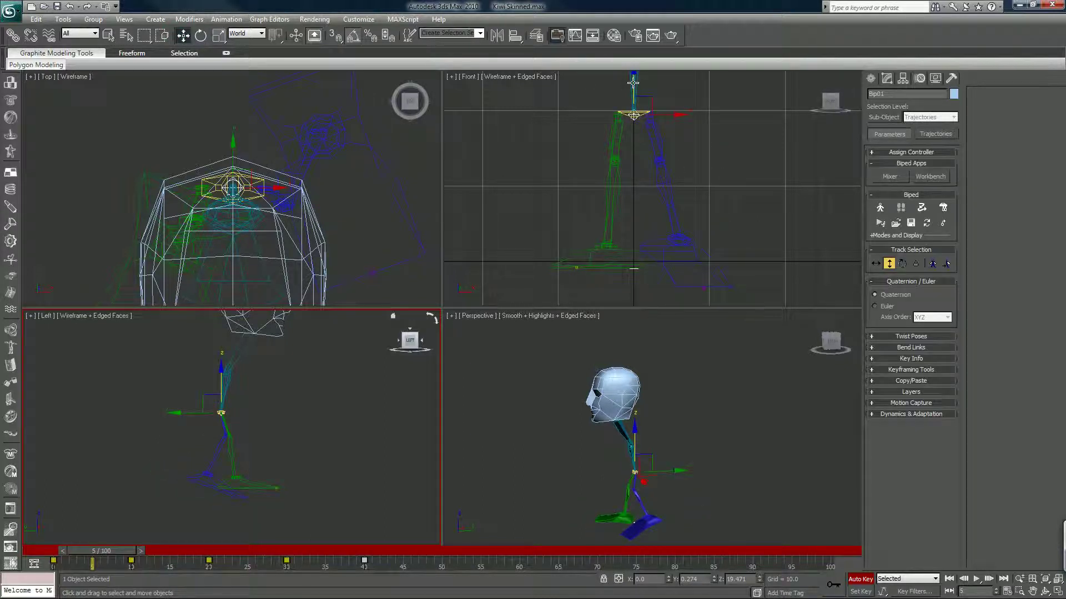
pyautogui.moveTo(633, 83); pyautogui.dragTo(634, 77)
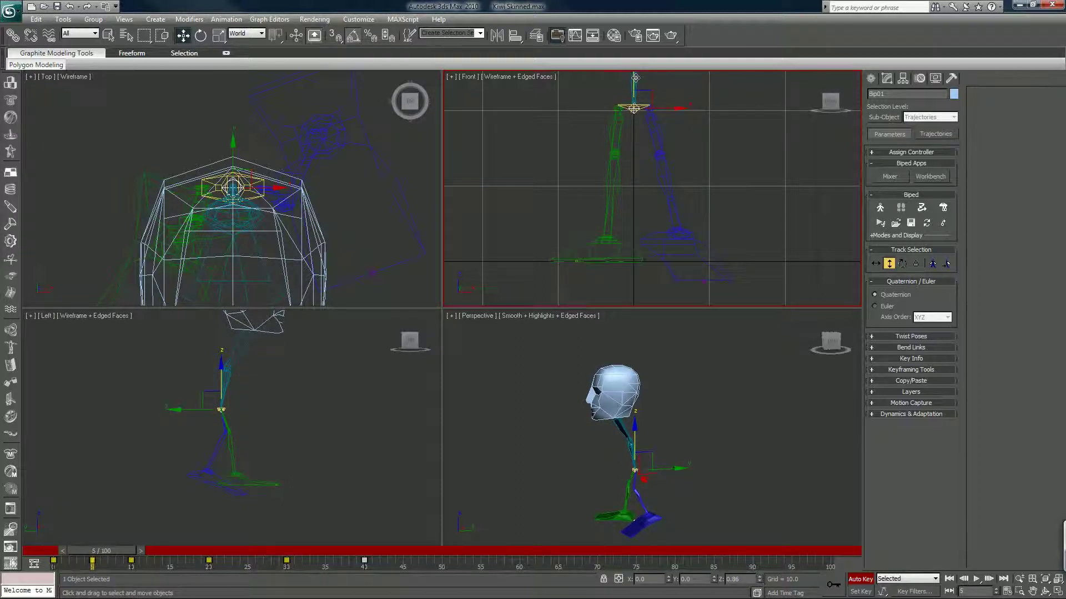
pyautogui.click(655, 232)
pyautogui.click(675, 230)
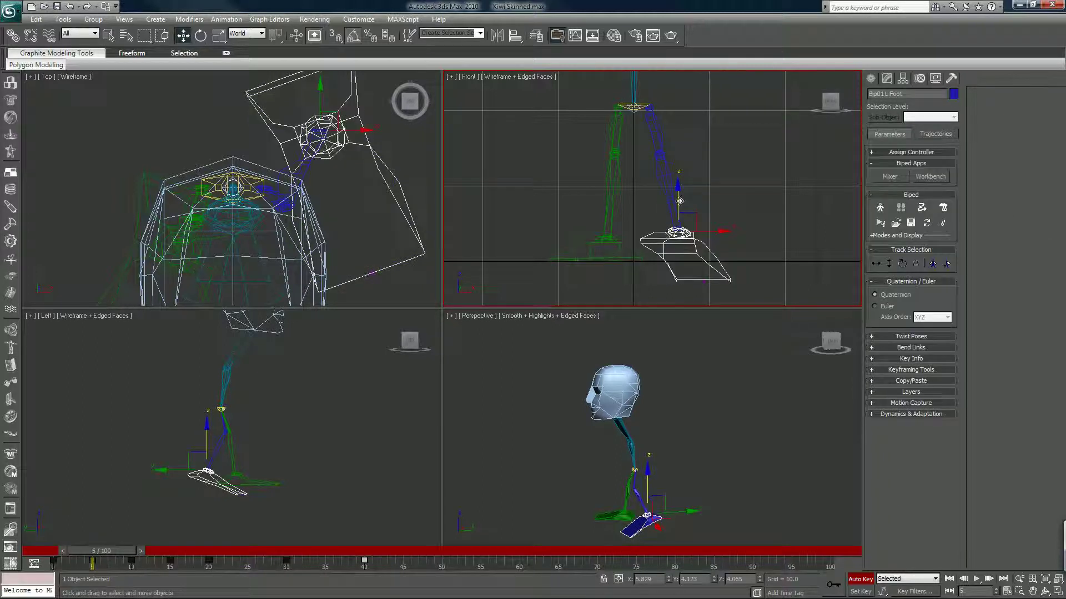
pyautogui.moveTo(678, 201); pyautogui.dragTo(678, 180)
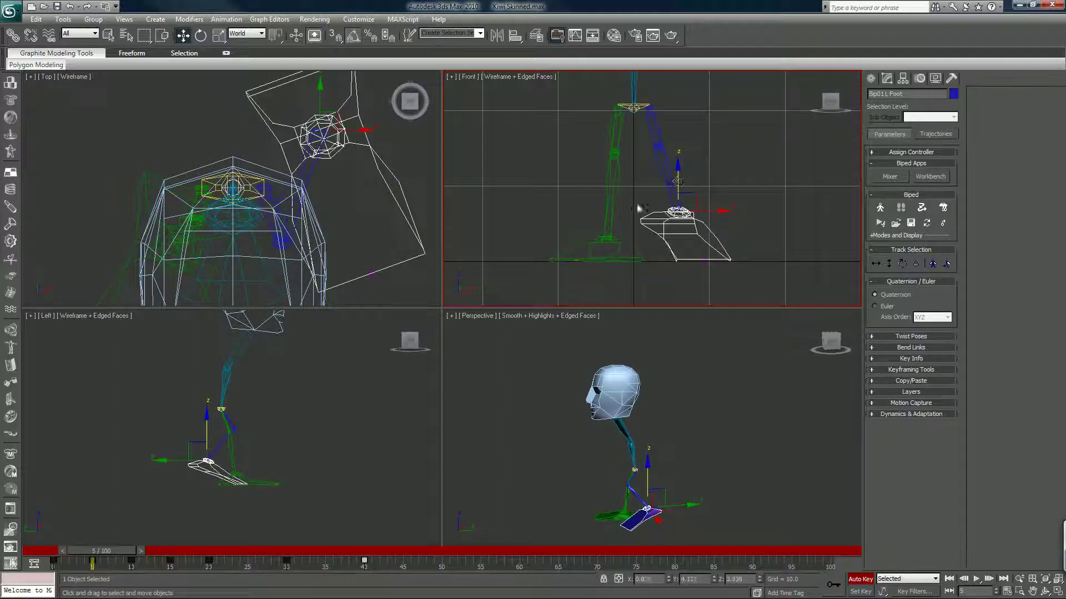
pyautogui.moveTo(102, 551); pyautogui.dragTo(140, 558)
# Set the left foot's Z height to 9 at frame 10
pyautogui.press('w')
pyautogui.click(224, 442)
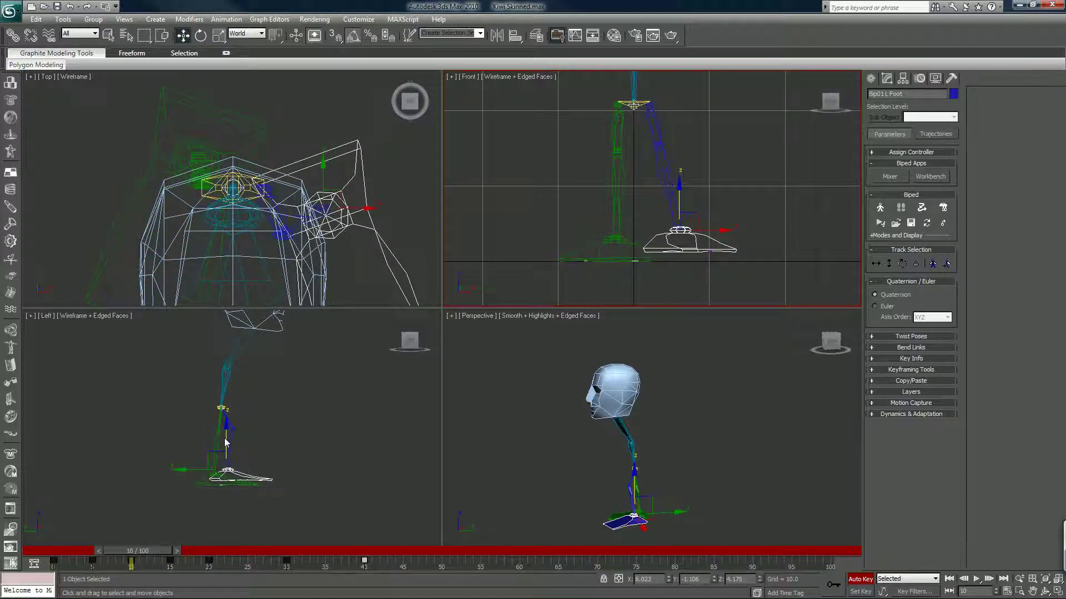
pyautogui.moveTo(229, 442); pyautogui.dragTo(228, 424)
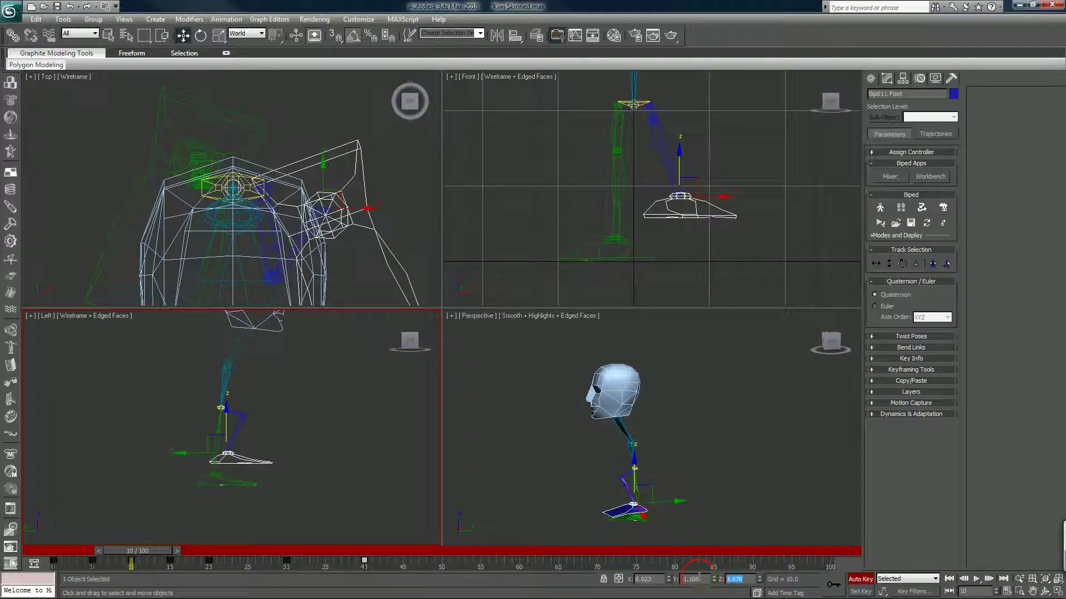
pyautogui.write('9')
pyautogui.press('Return')
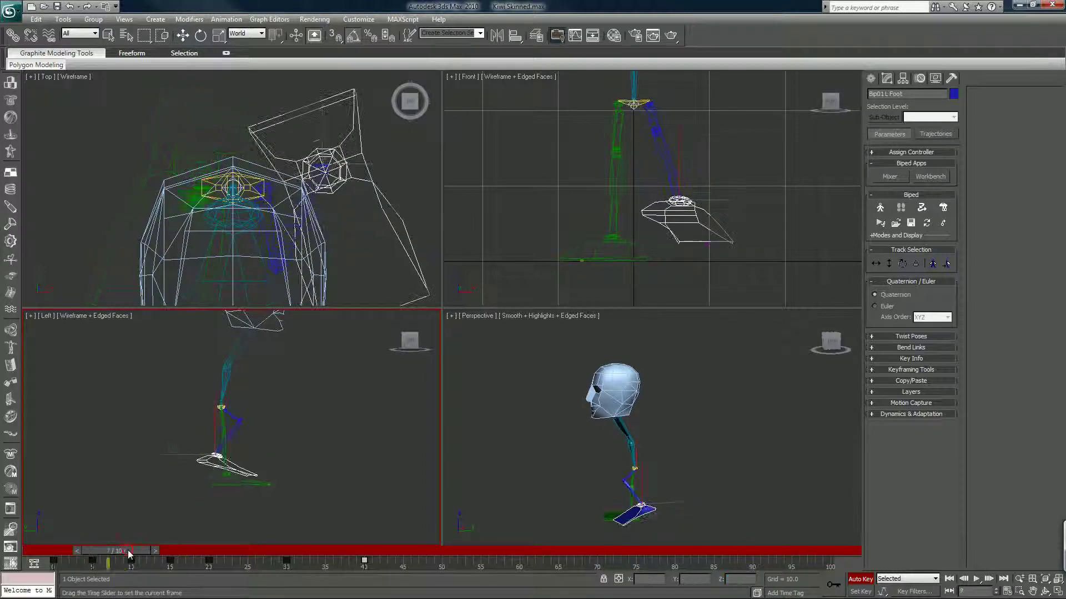